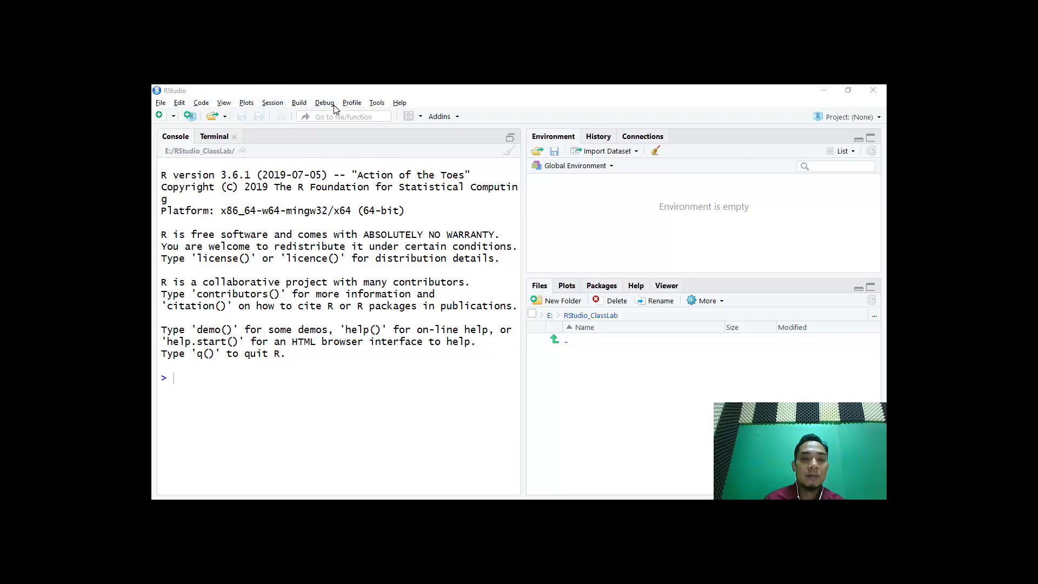
click(160, 103)
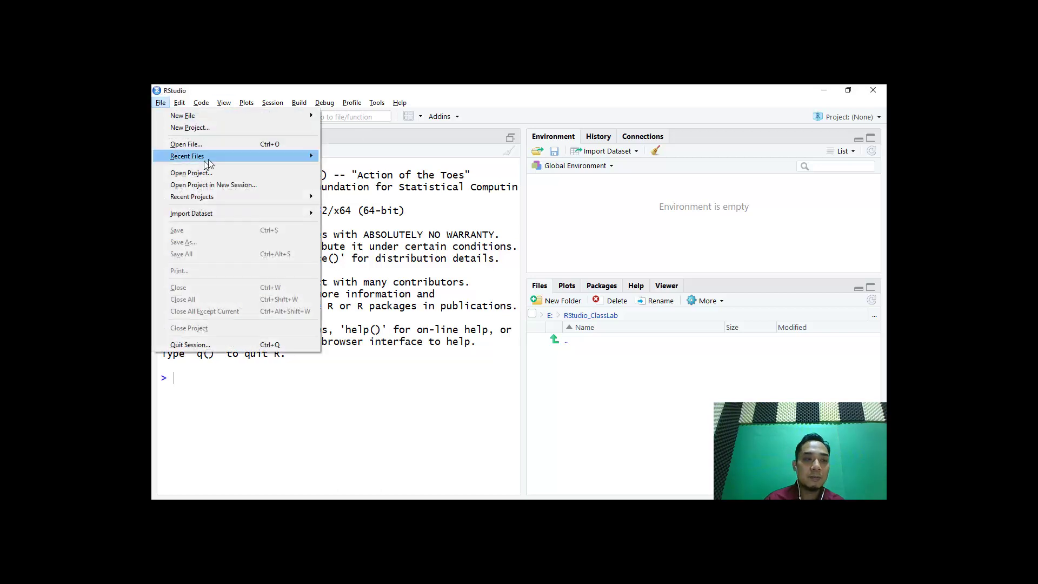
mouse_move(352, 103)
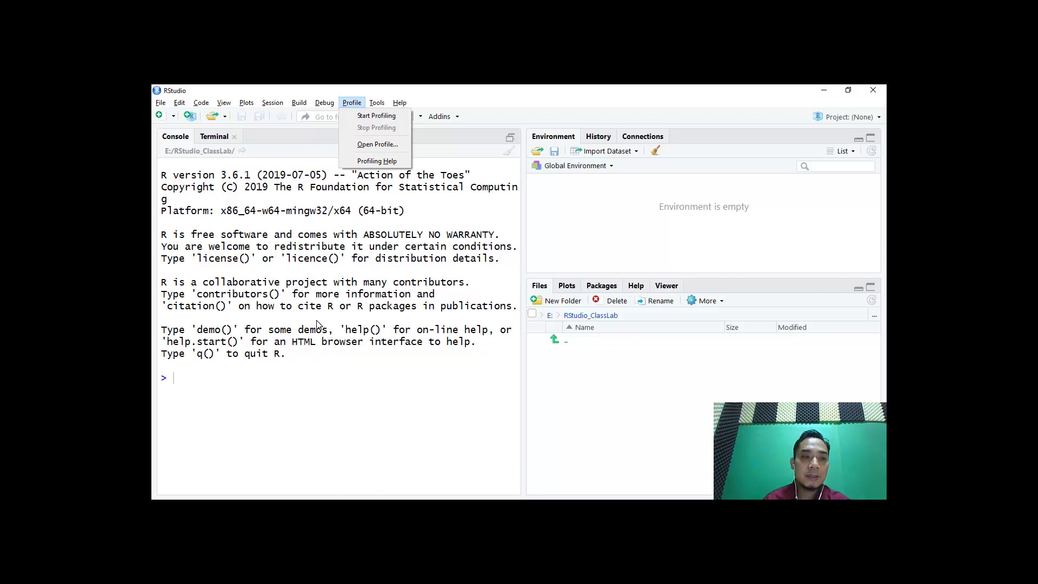
click(336, 376)
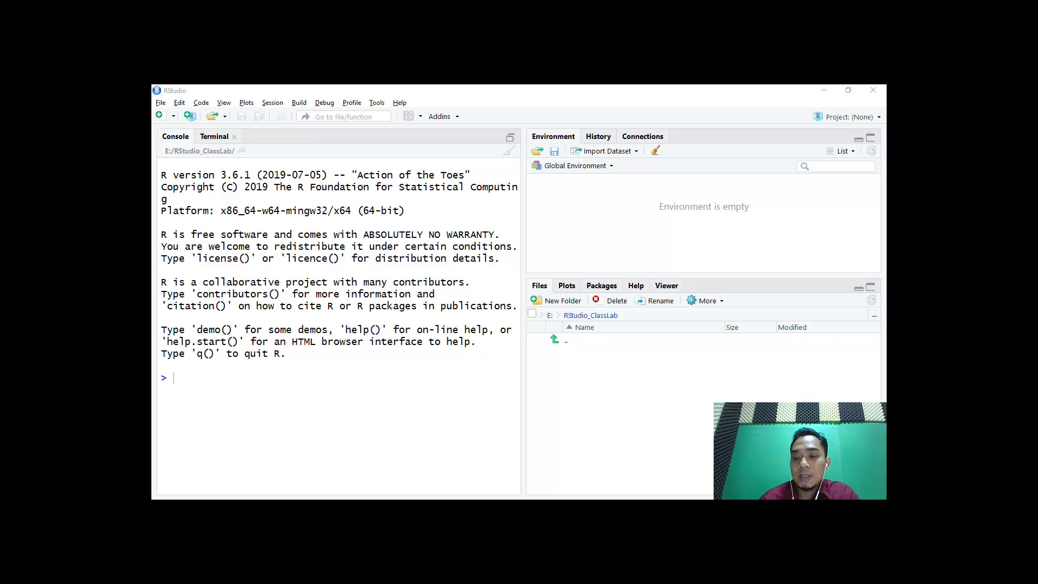
Create a new R script and make its editor pane slightly taller
click(160, 103)
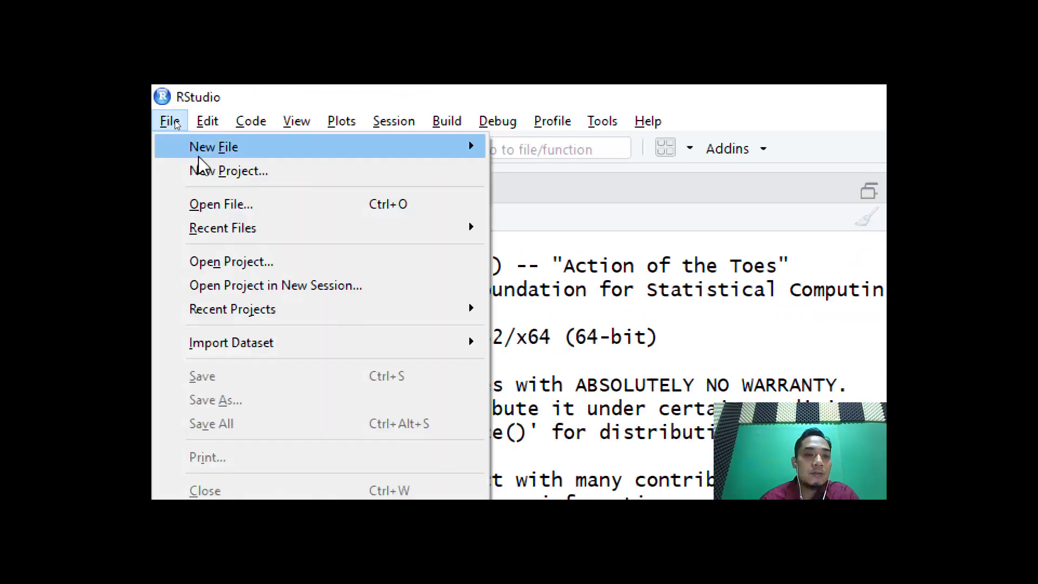
mouse_move(197, 158)
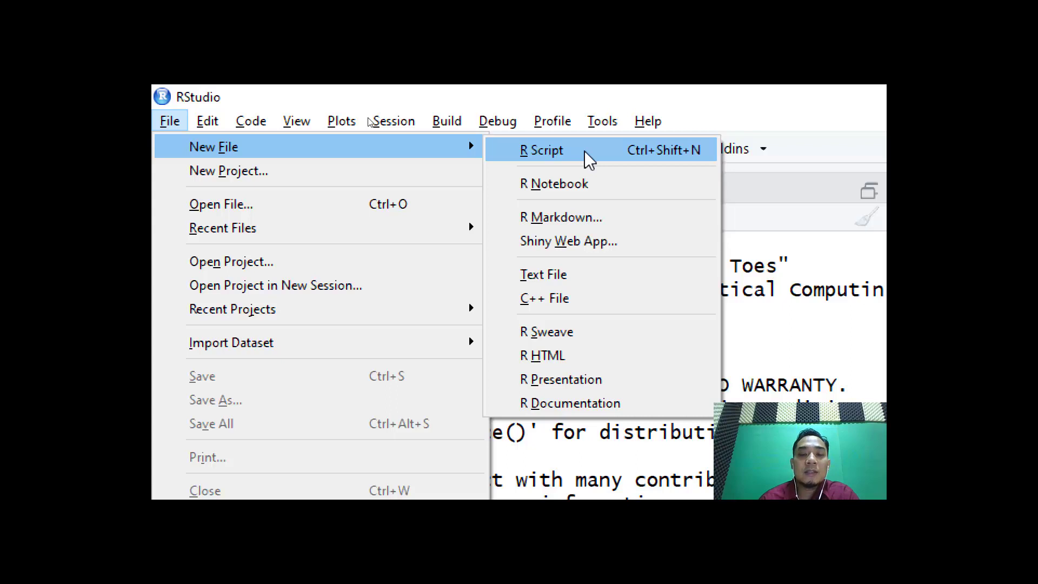
click(537, 154)
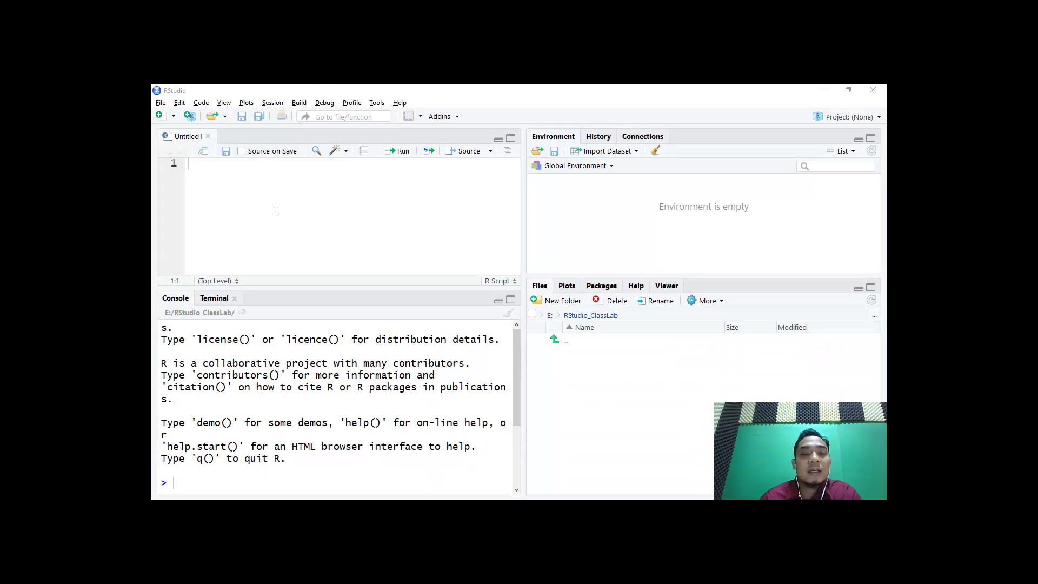
drag(366, 287, 374, 304)
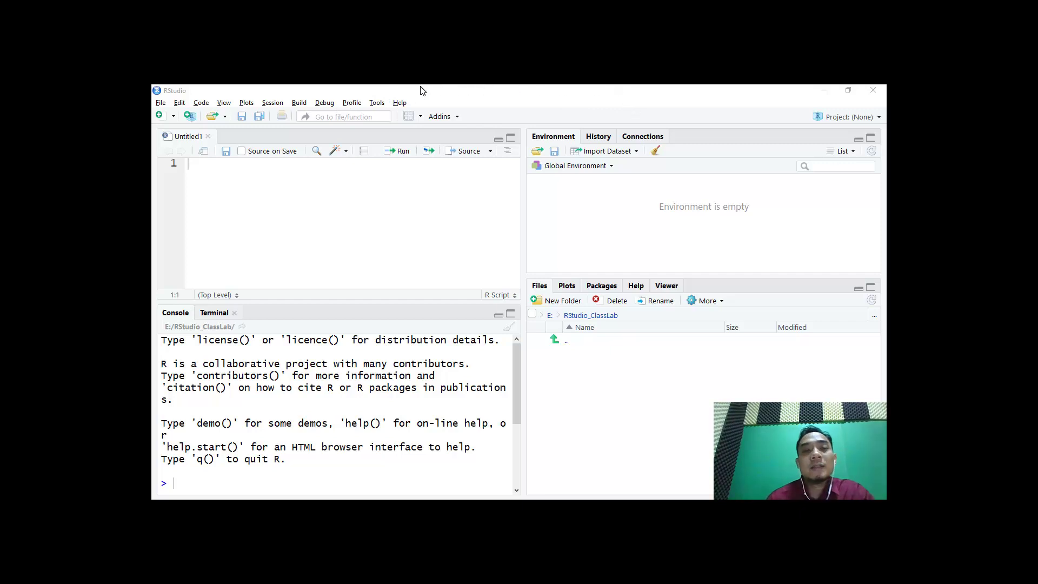
Open the global options and browse to Local Disk (E:) for the default working directory
click(377, 104)
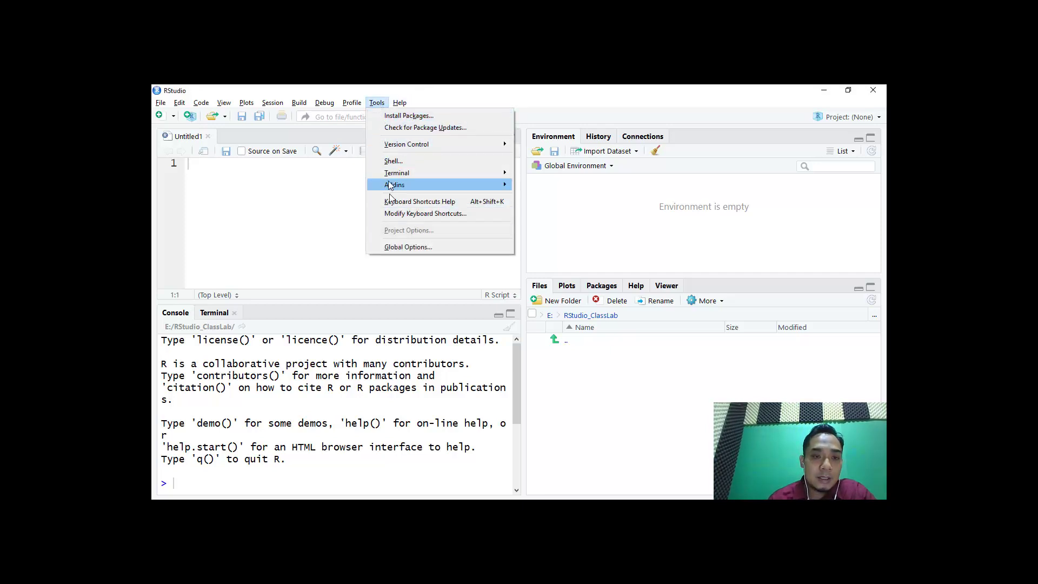
click(406, 247)
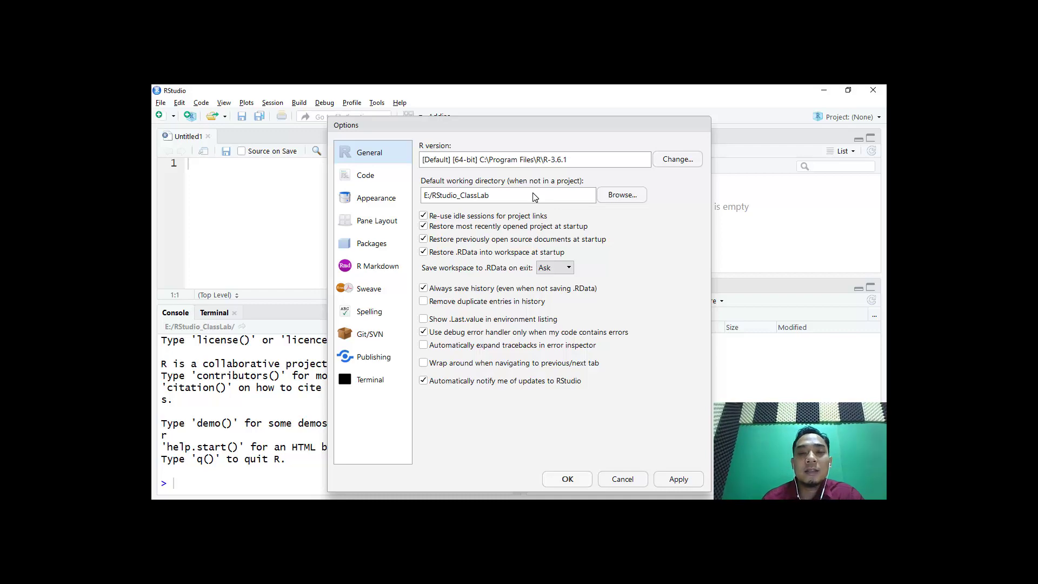
click(627, 200)
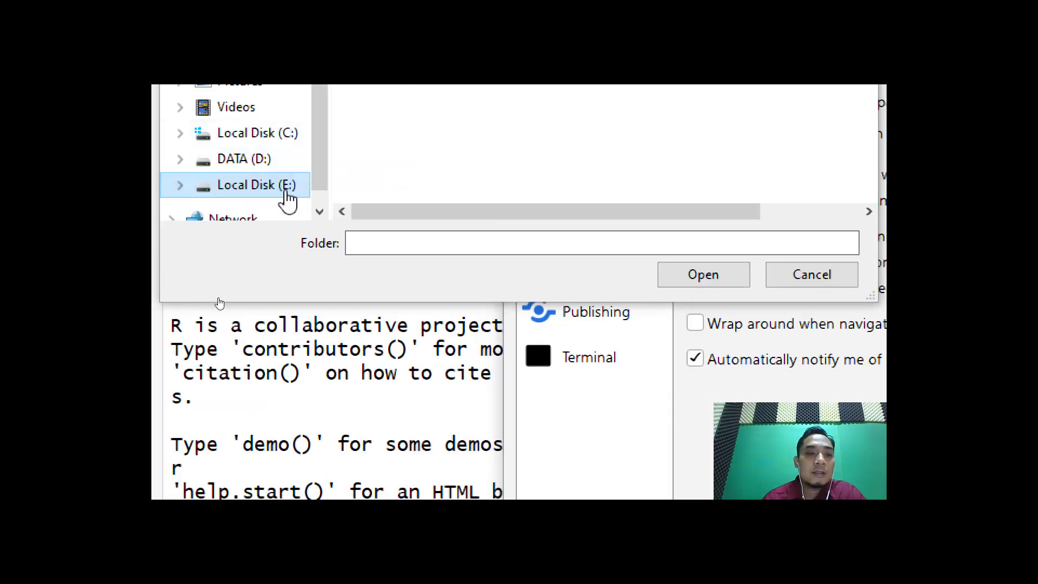
click(287, 187)
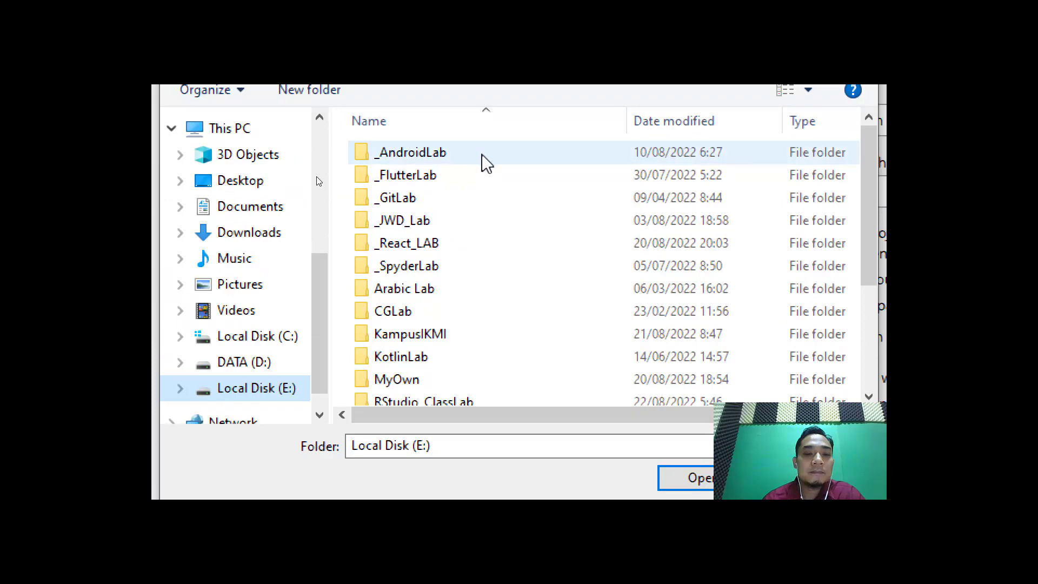
Create a new folder named RStudio_VideoLab on Local Disk (E:)
right_click(344, 280)
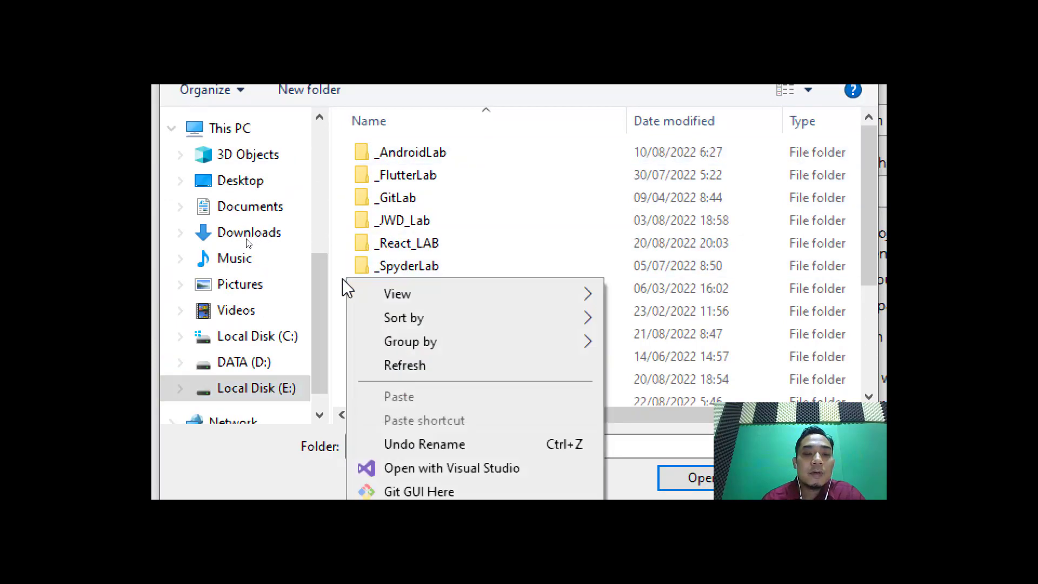
mouse_move(475, 578)
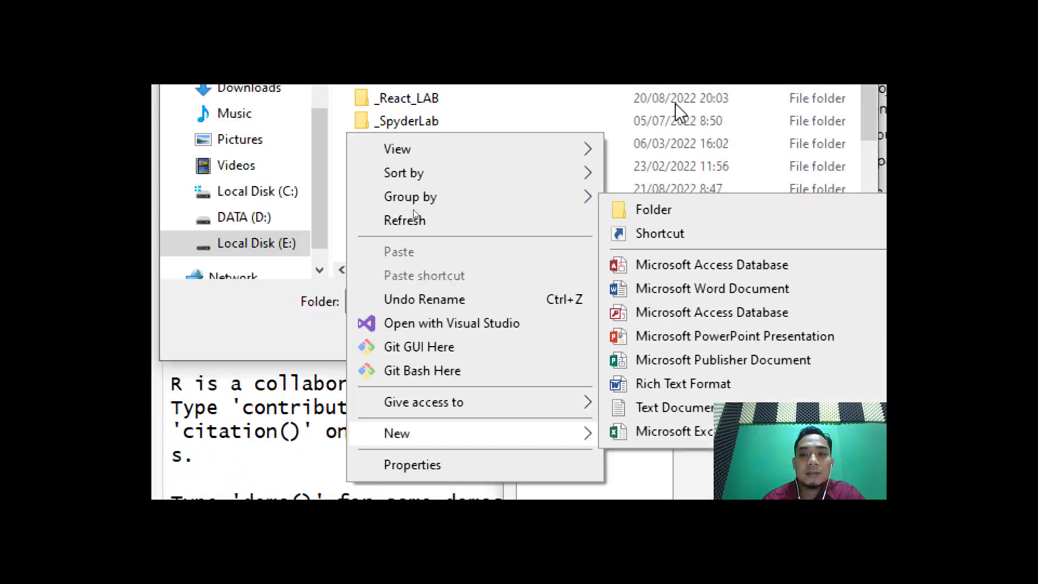
click(665, 210)
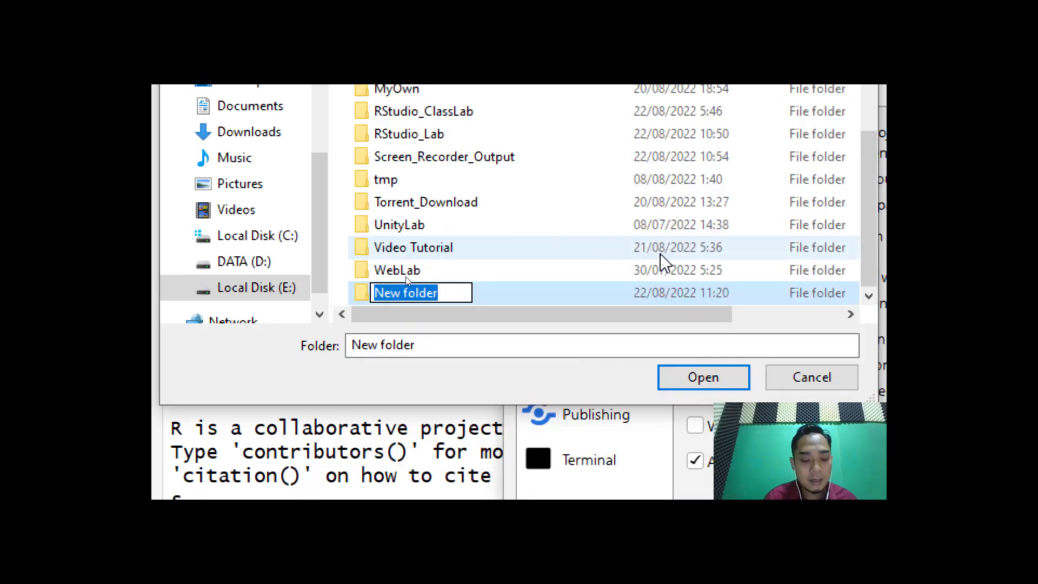
text(RStu)
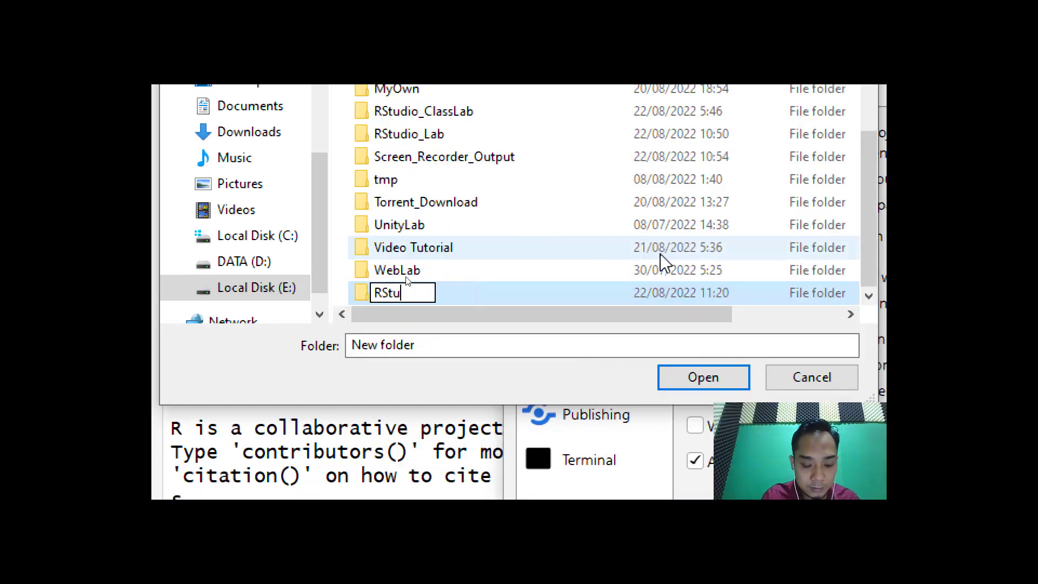
text(dio)
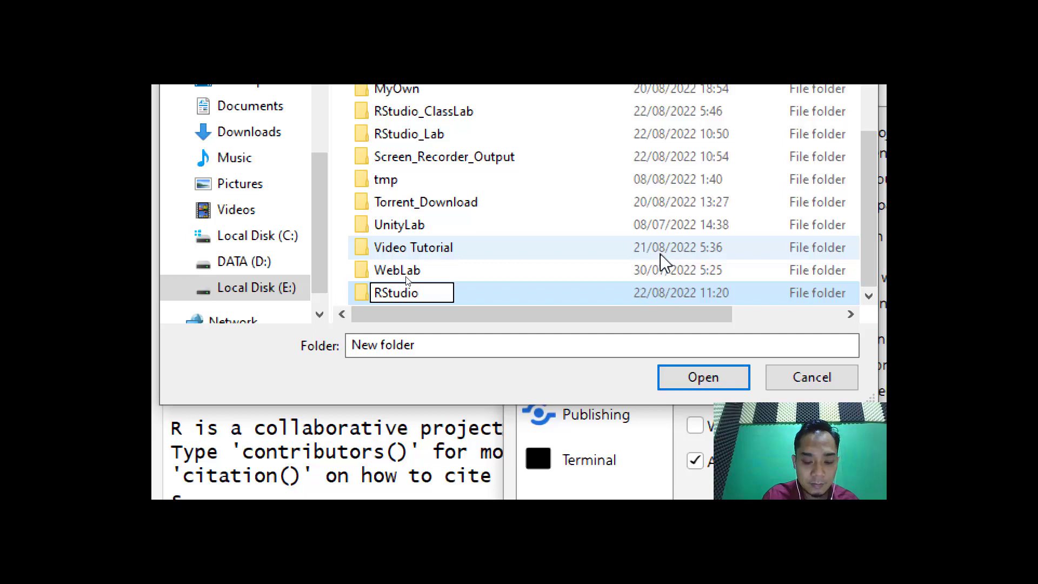
text(_VideoL)
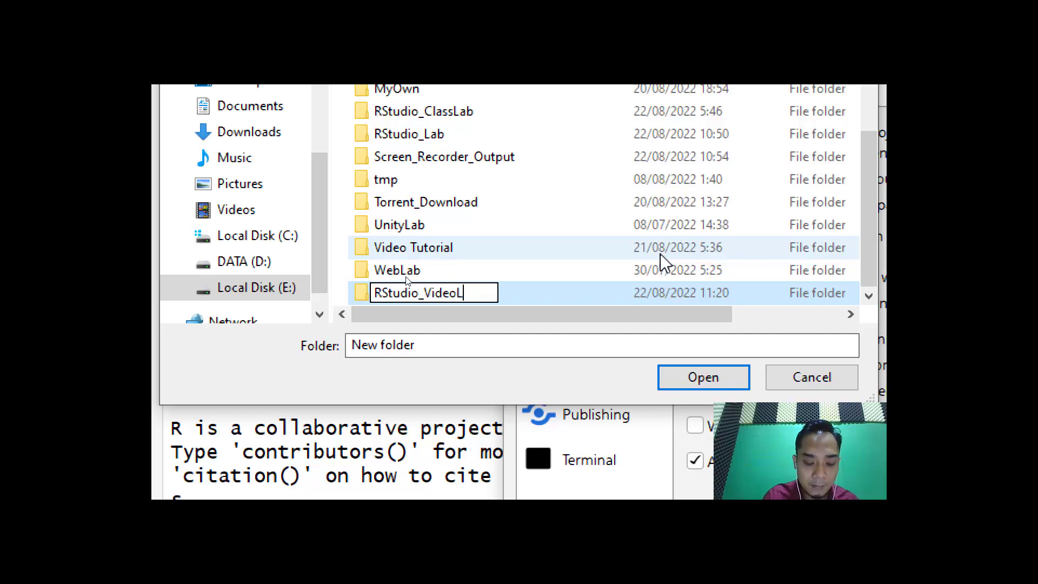
text(ab)
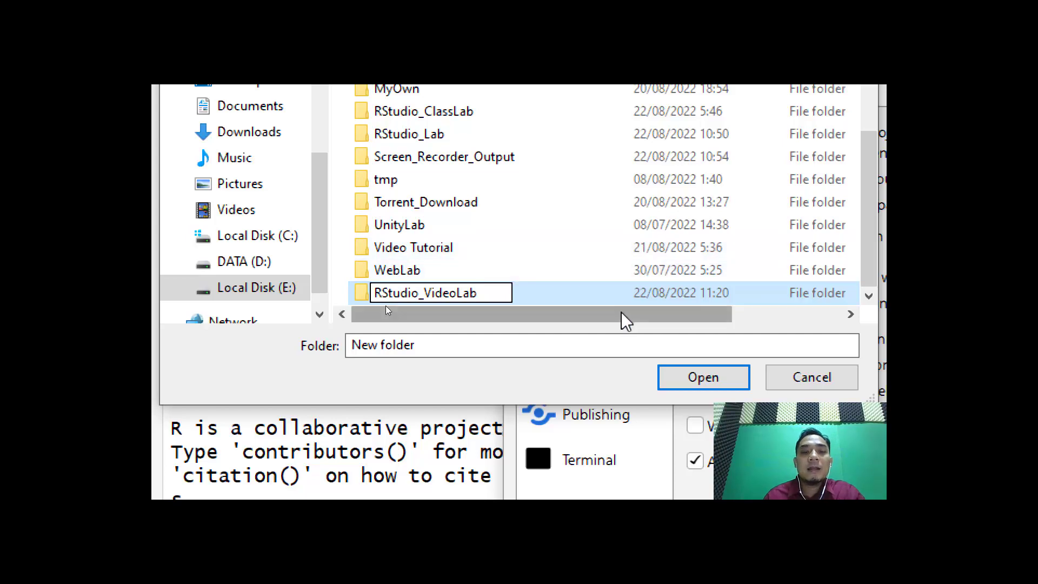
click(555, 272)
Choose the RStudio_VideoLab folder as the default working directory and apply the options
double_click(440, 297)
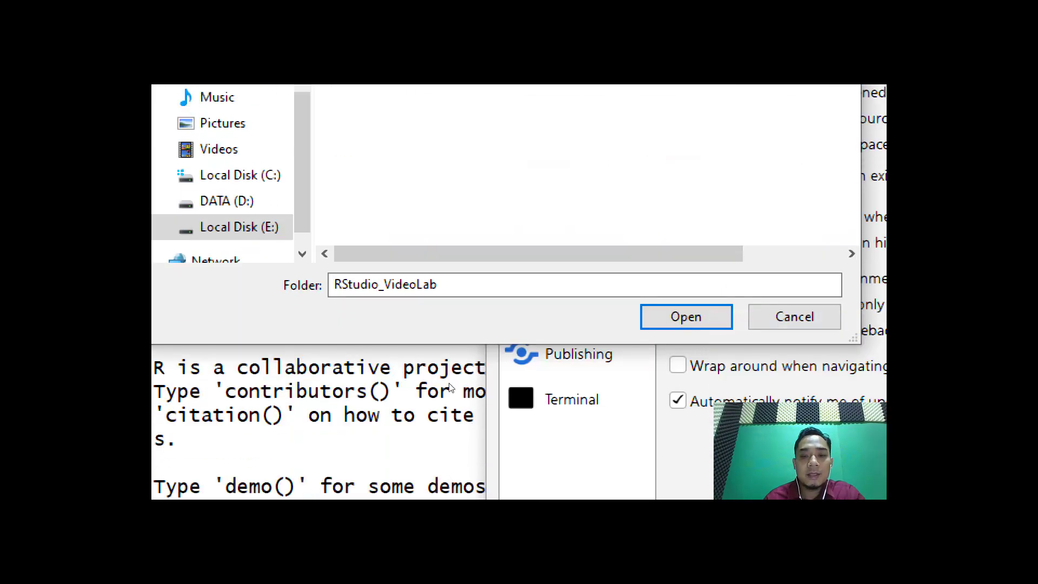
click(693, 327)
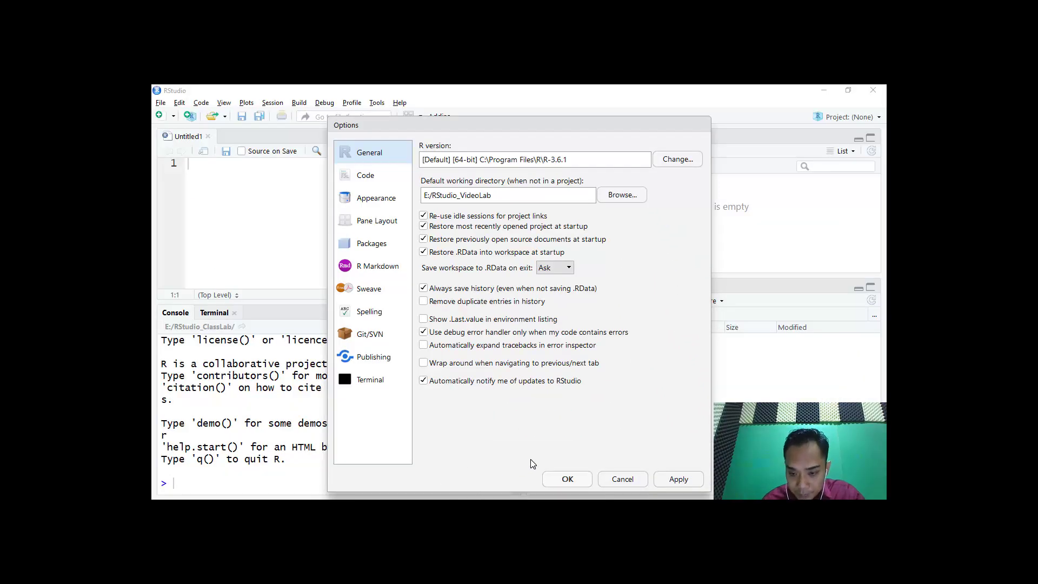
click(672, 480)
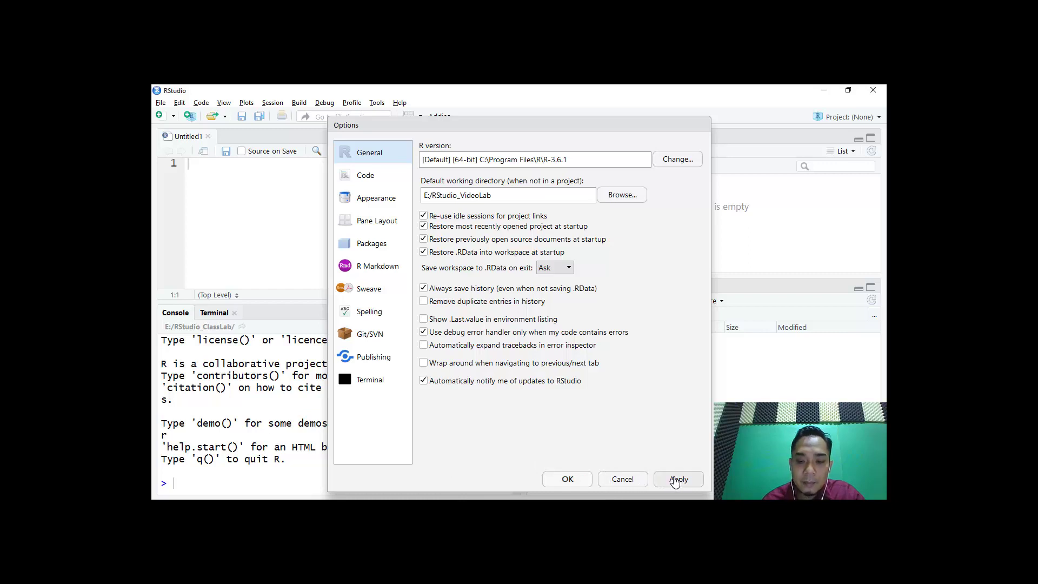
click(568, 480)
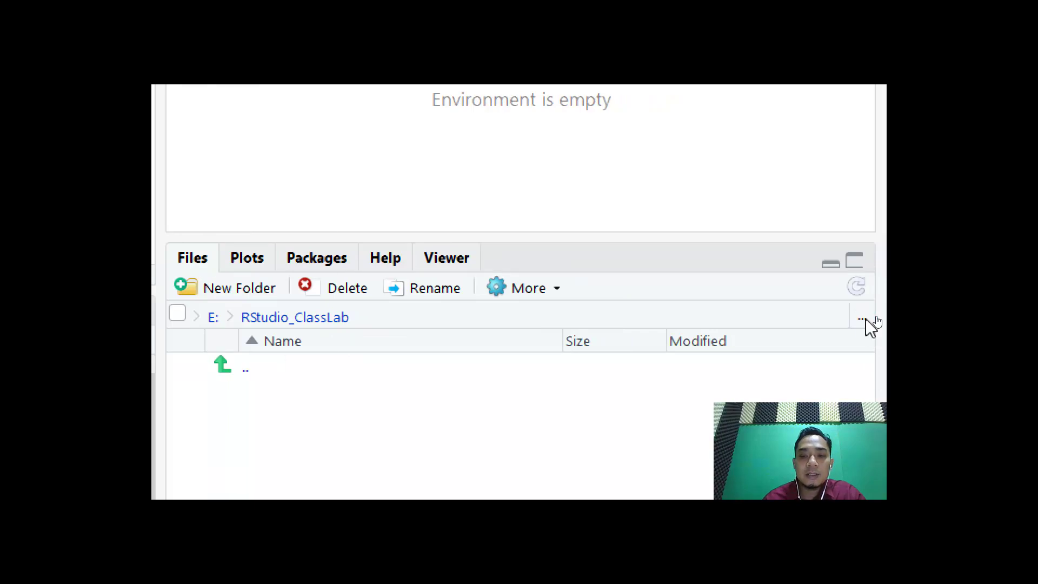
click(864, 323)
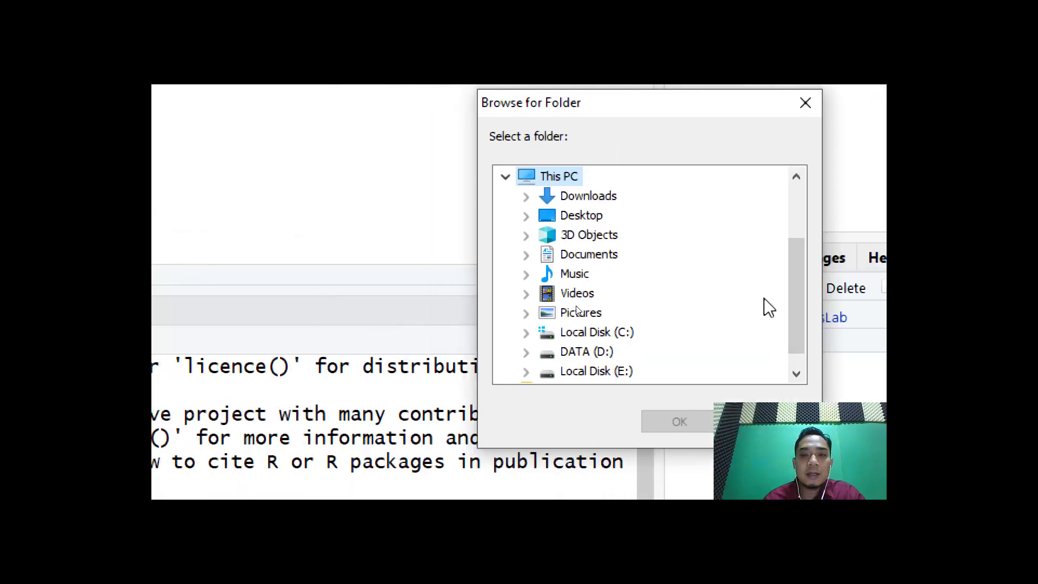
click(777, 415)
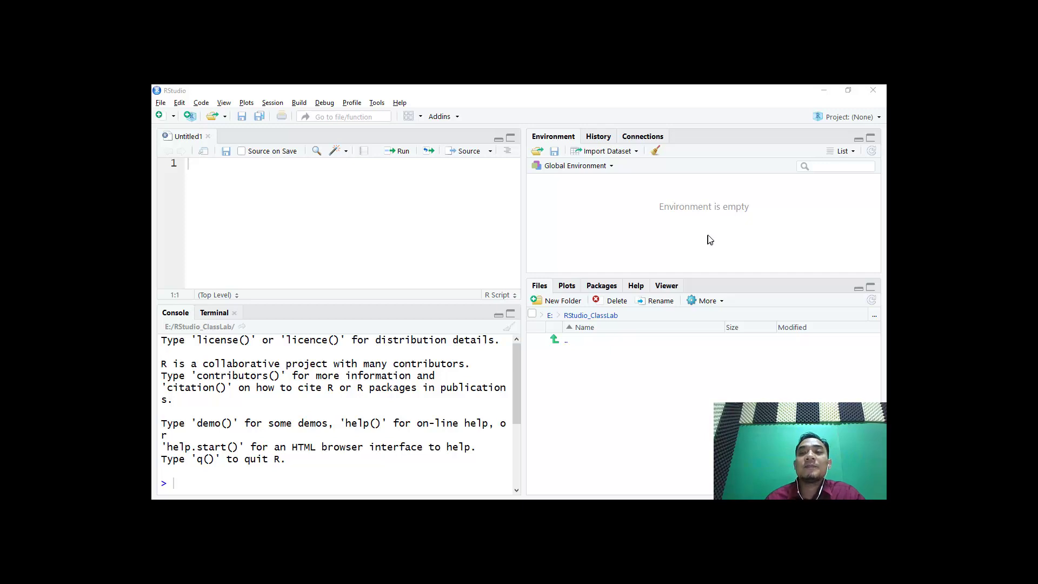
Close RStudio and launch it again so the new default working directory takes effect
click(873, 90)
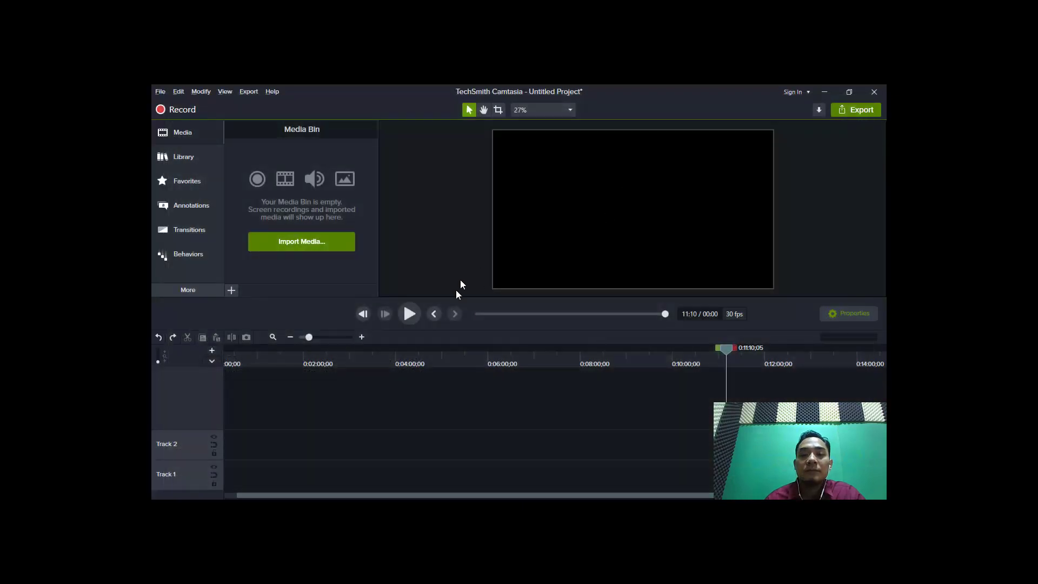
key(super+d)
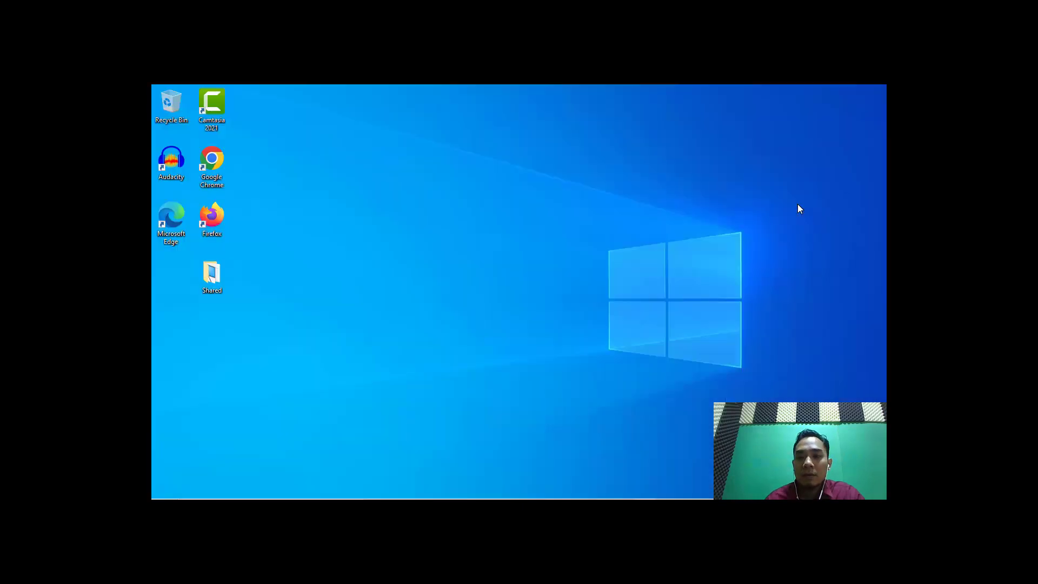
click(232, 489)
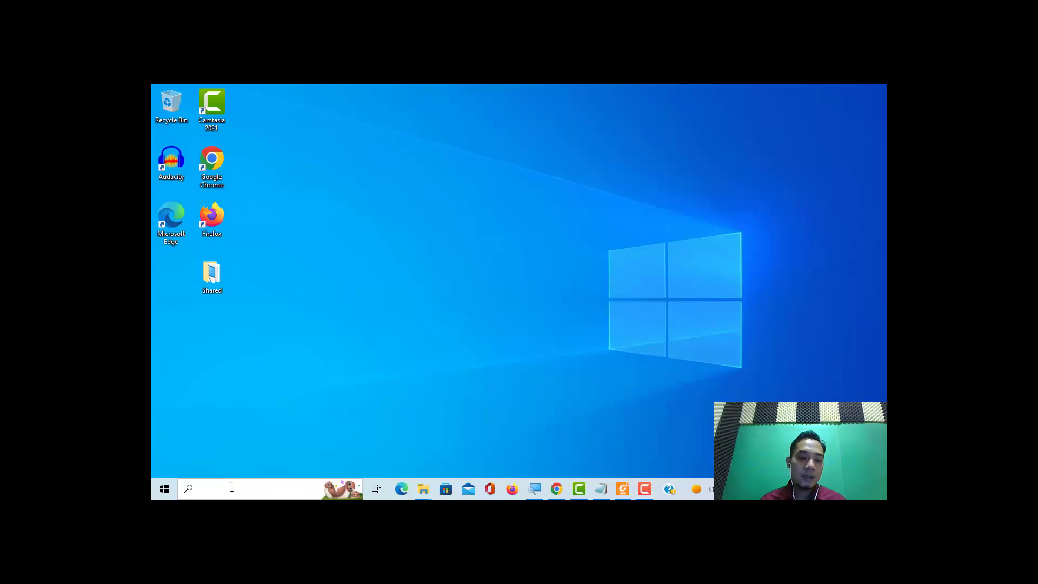
text(Rs)
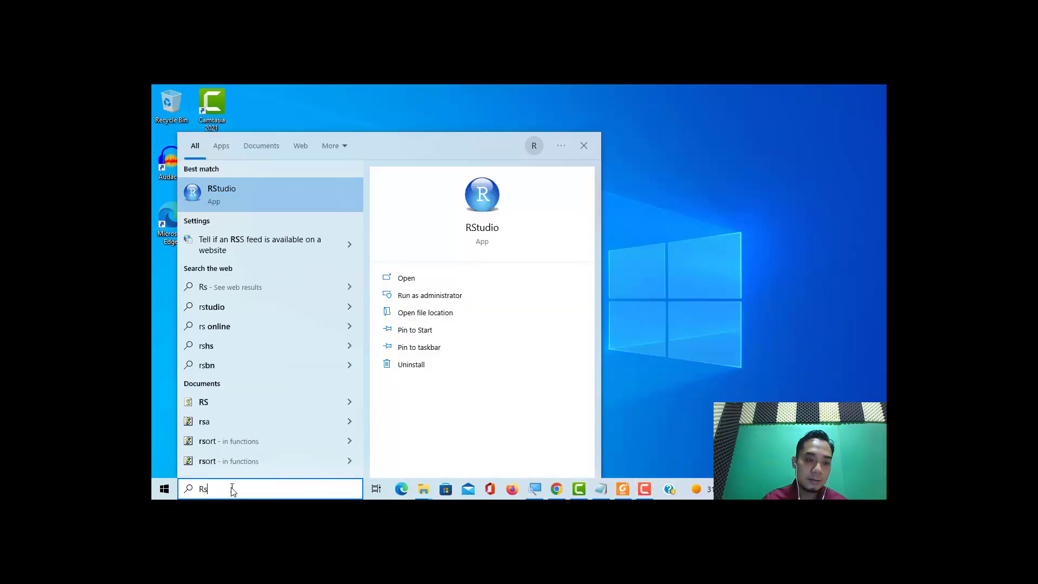
key(Return)
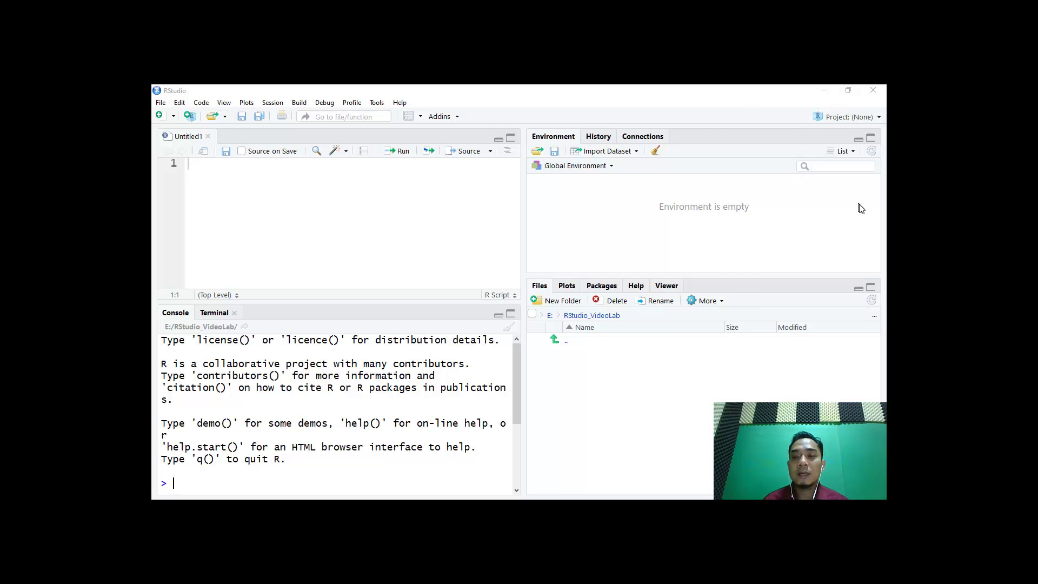
click(875, 316)
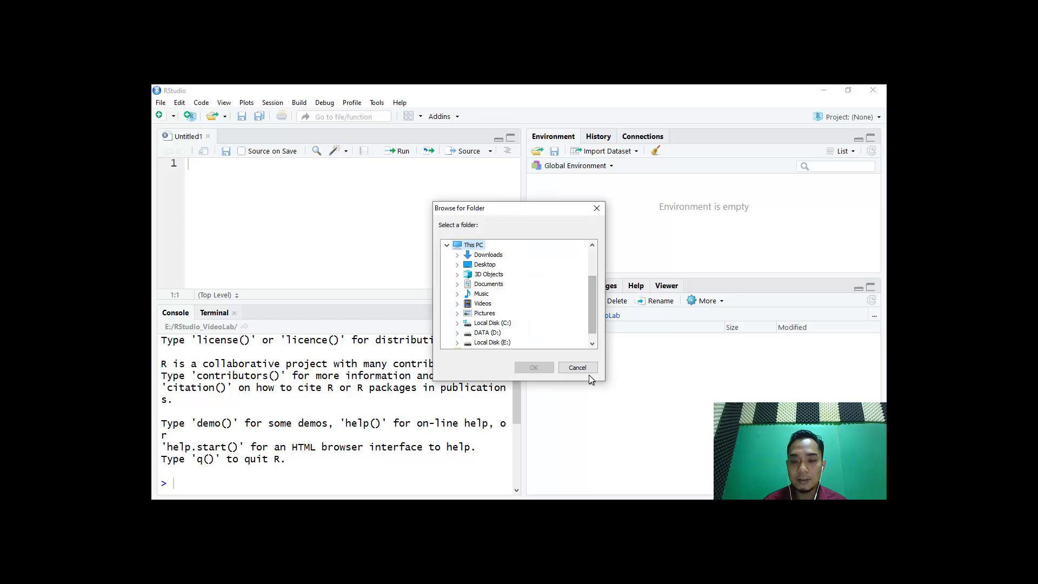
click(575, 368)
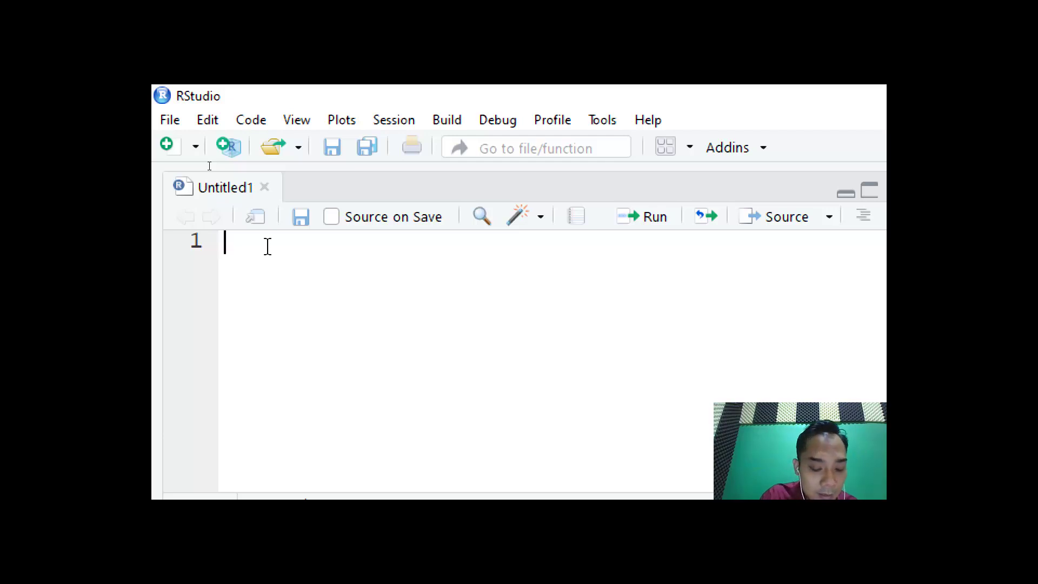
Write a getwd() call on line 1 of the script, accepting the code completion suggestion
text(get)
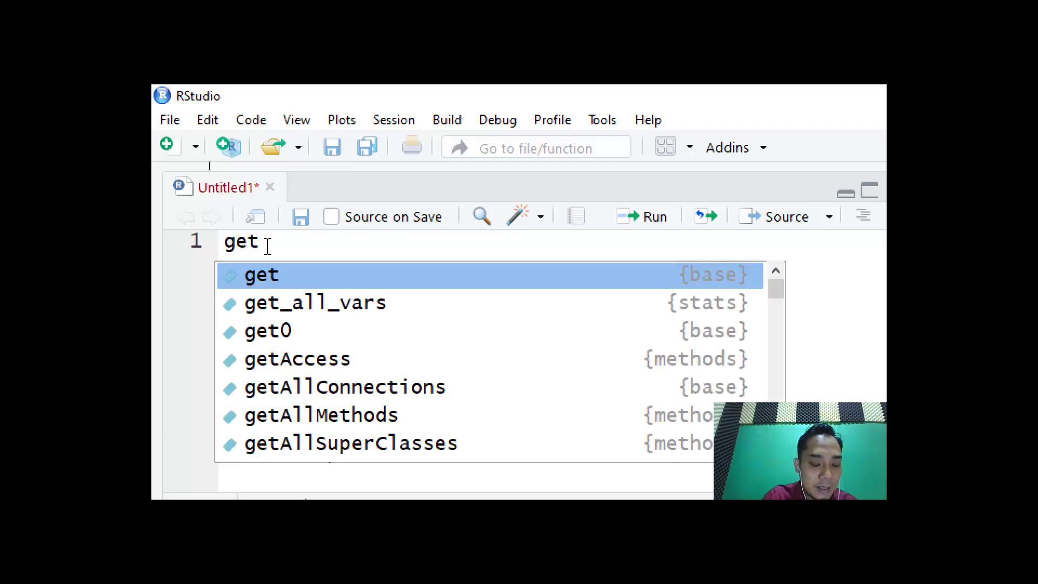
text(wd)
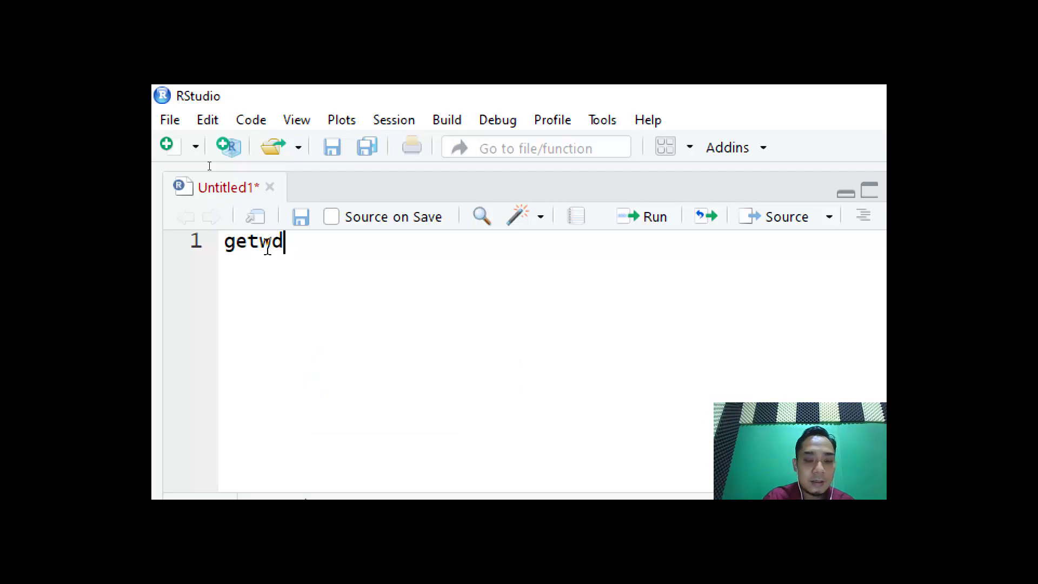
key(BackSpace)
key(BackSpace)
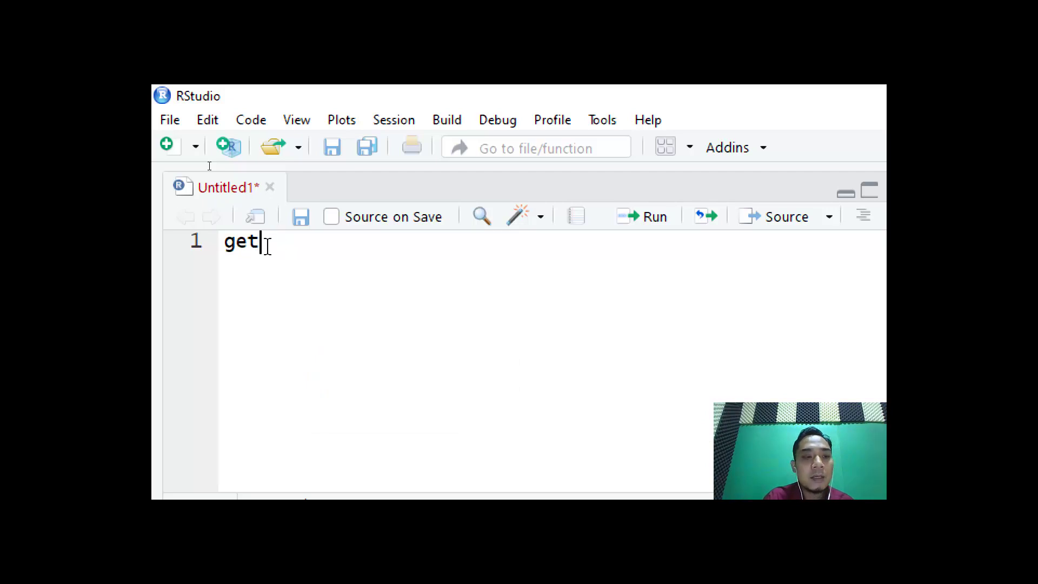
key(Tab)
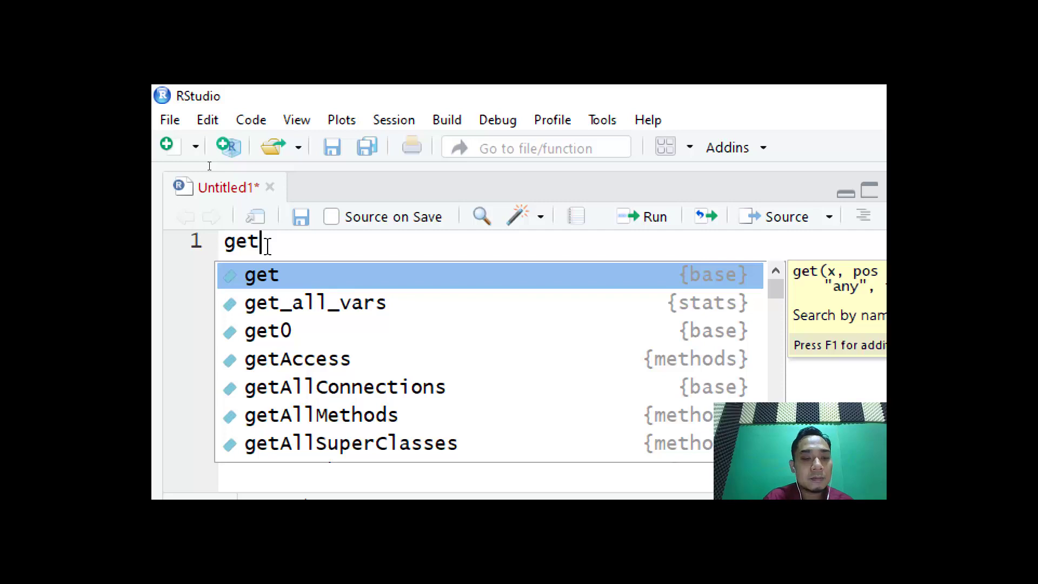
text(w)
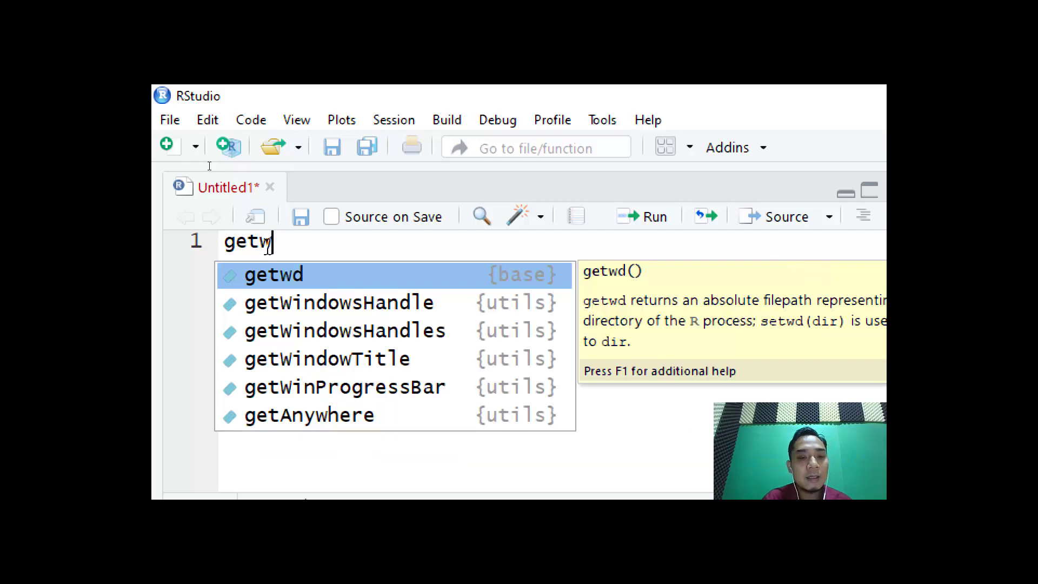
click(316, 279)
click(342, 243)
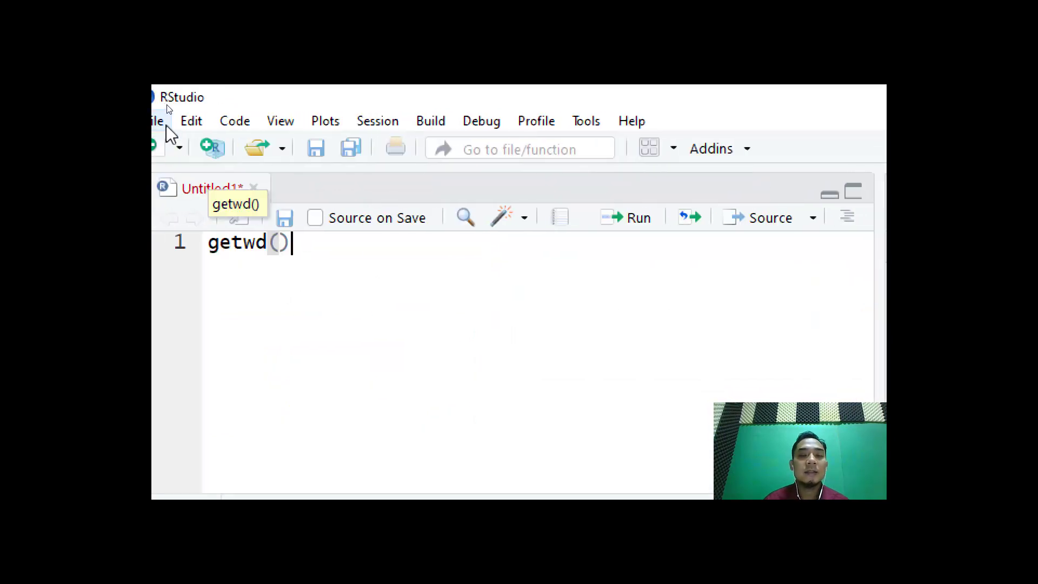
Run the getwd() line and examine the path it returns in the console
drag(292, 241, 142, 242)
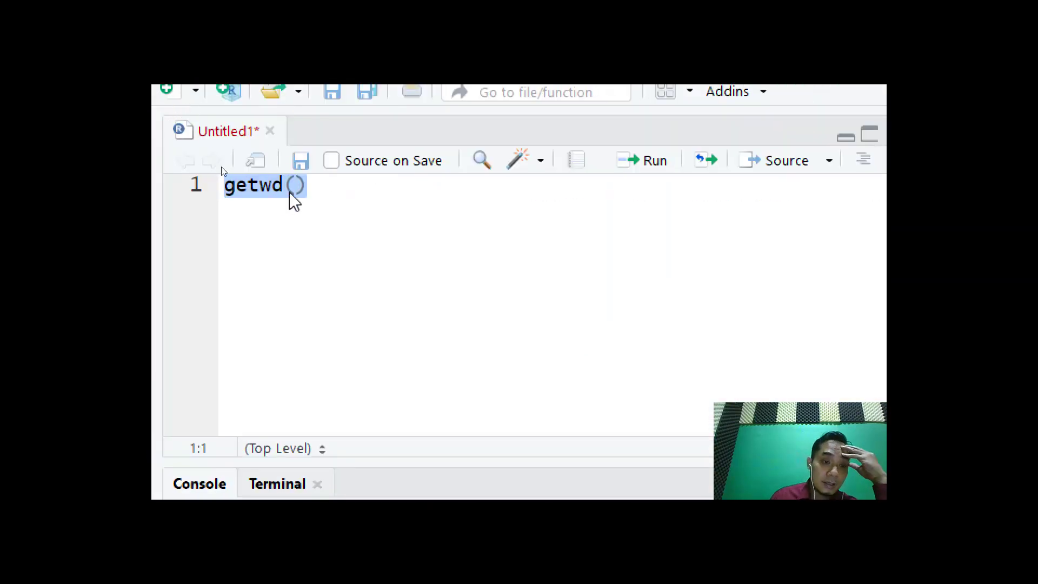
drag(354, 190, 151, 190)
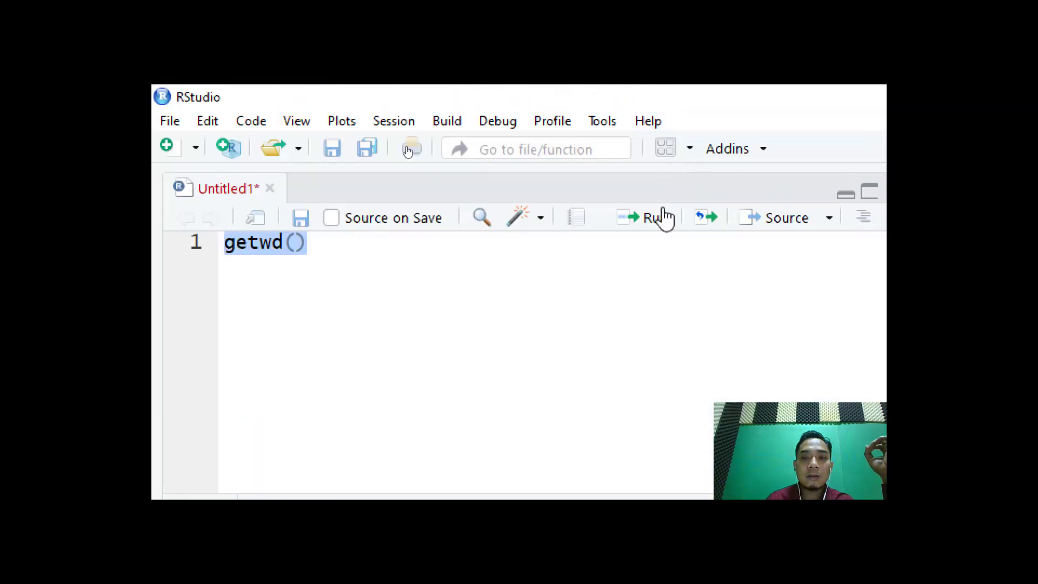
key(ctrl+Return)
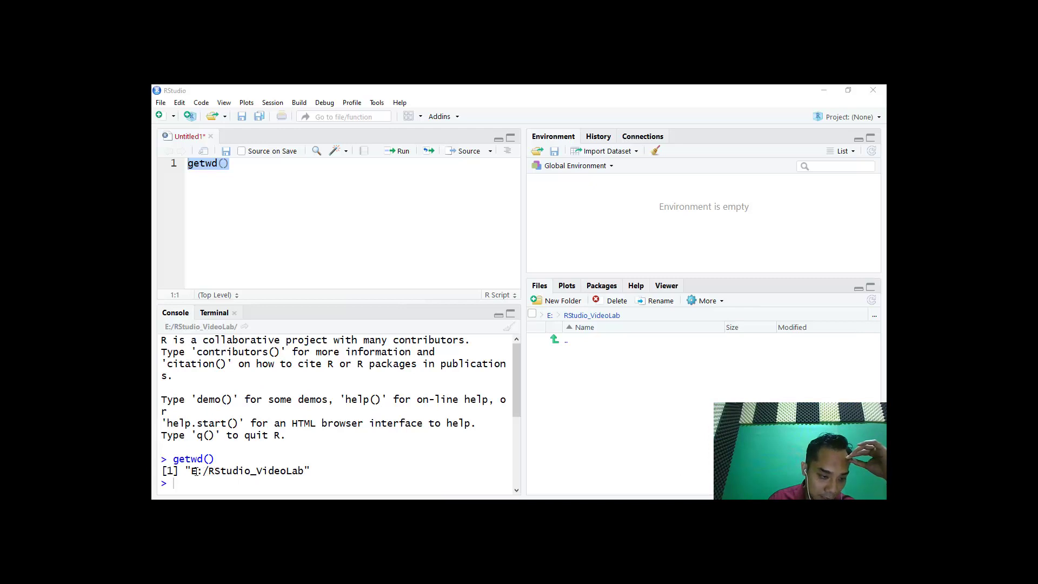
drag(195, 472, 329, 477)
click(332, 476)
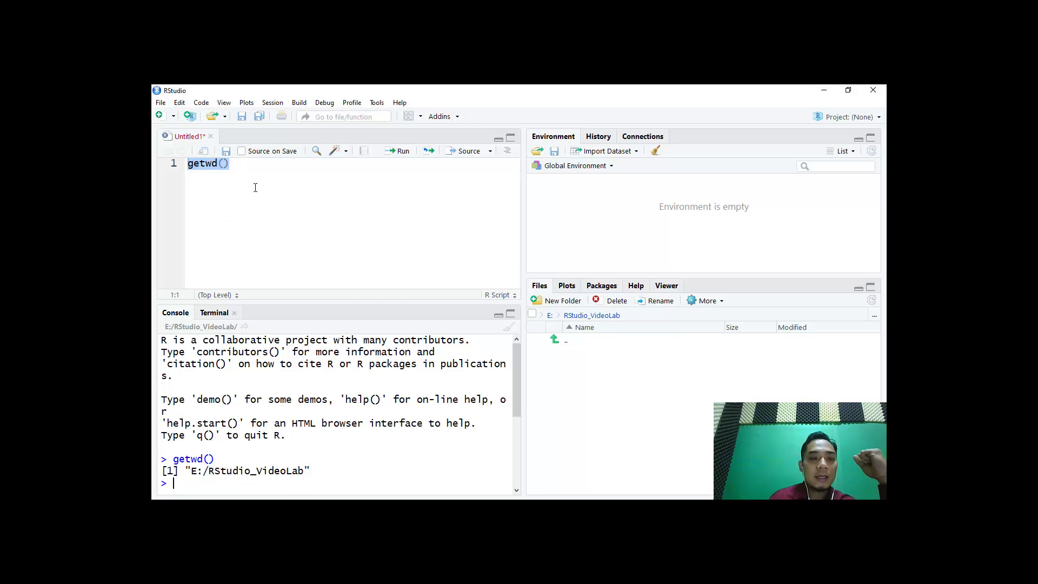
click(239, 177)
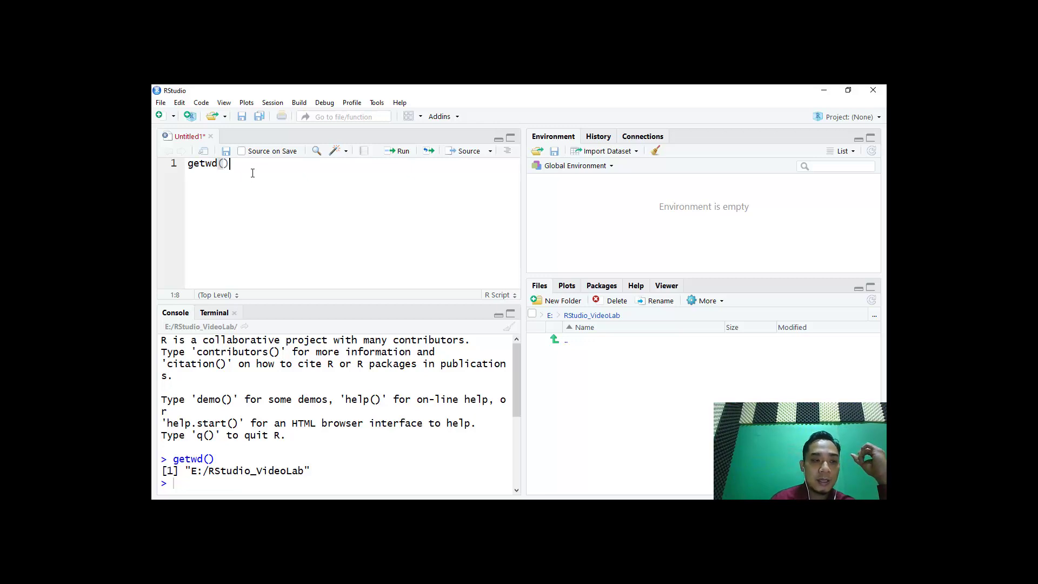
drag(227, 171, 189, 181)
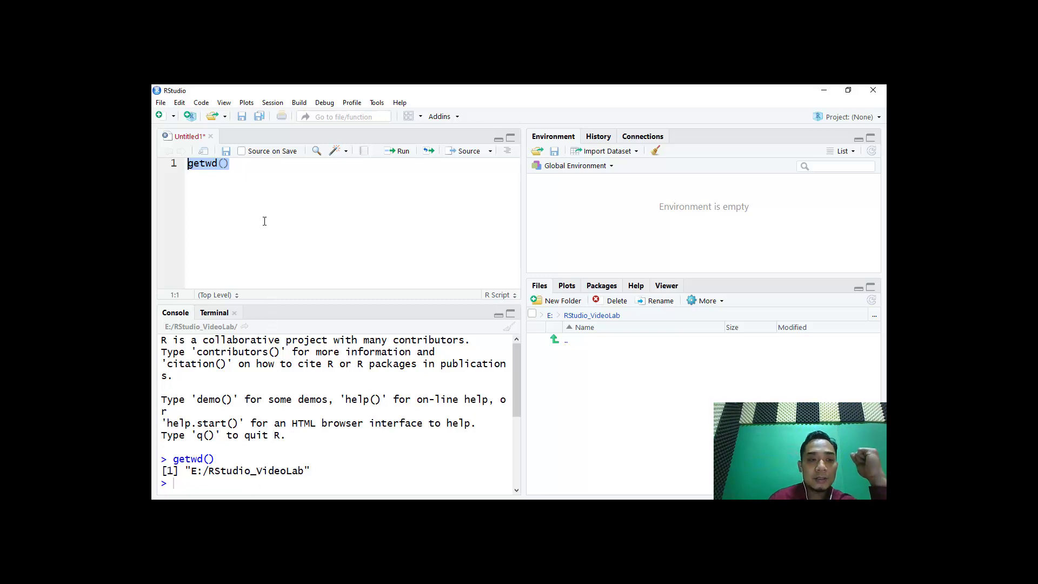
Add an empty setwd() call on line 3, leaving a blank line below getwd()
click(249, 168)
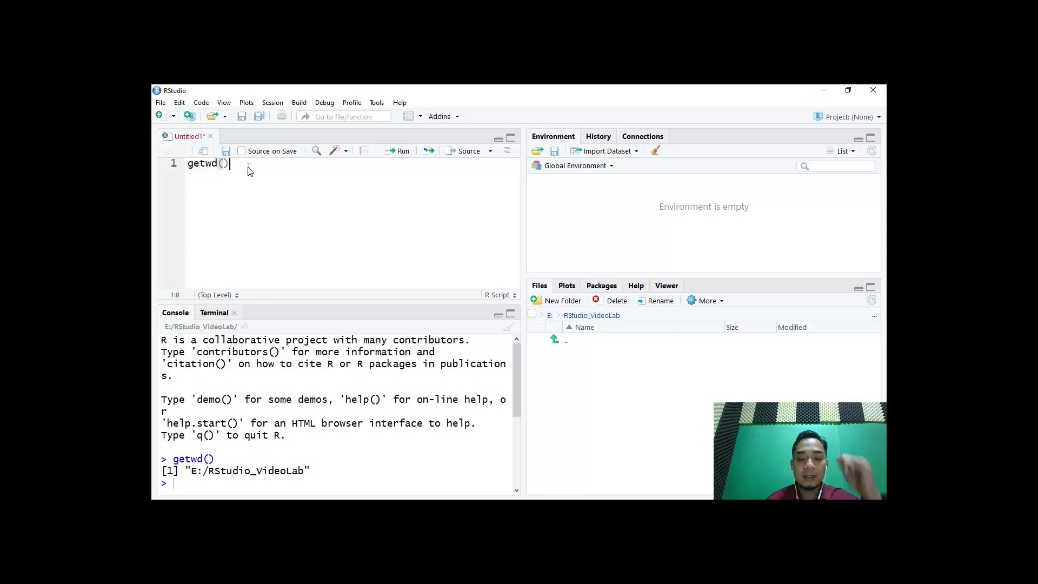
key(Return)
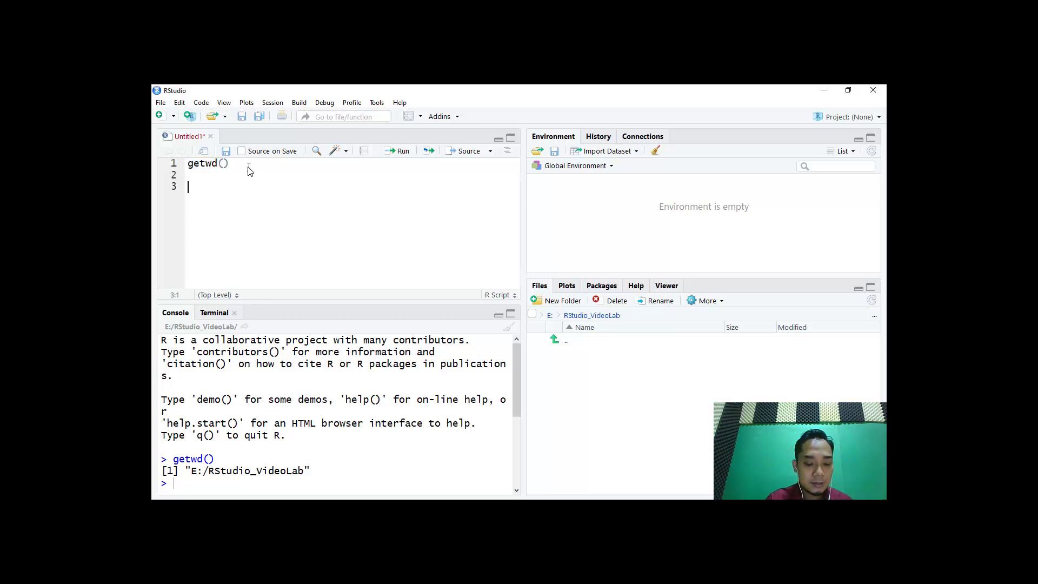
text(set)
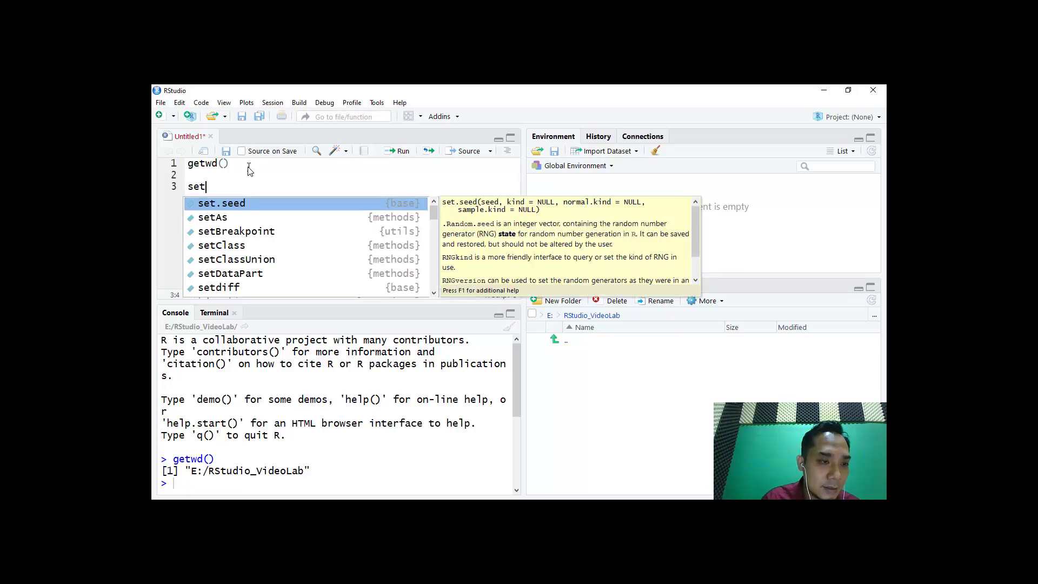
text(w)
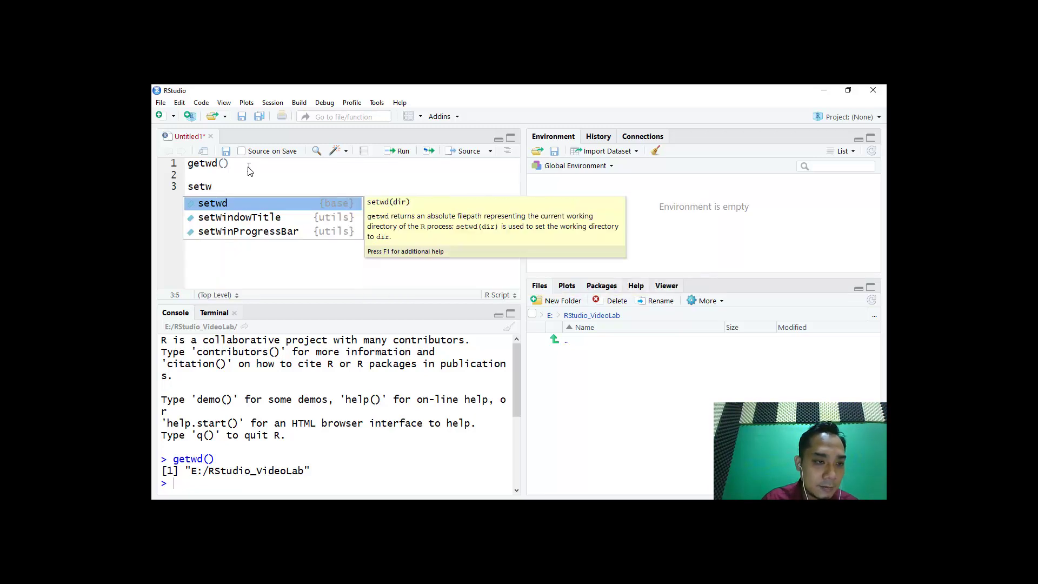
key(Return)
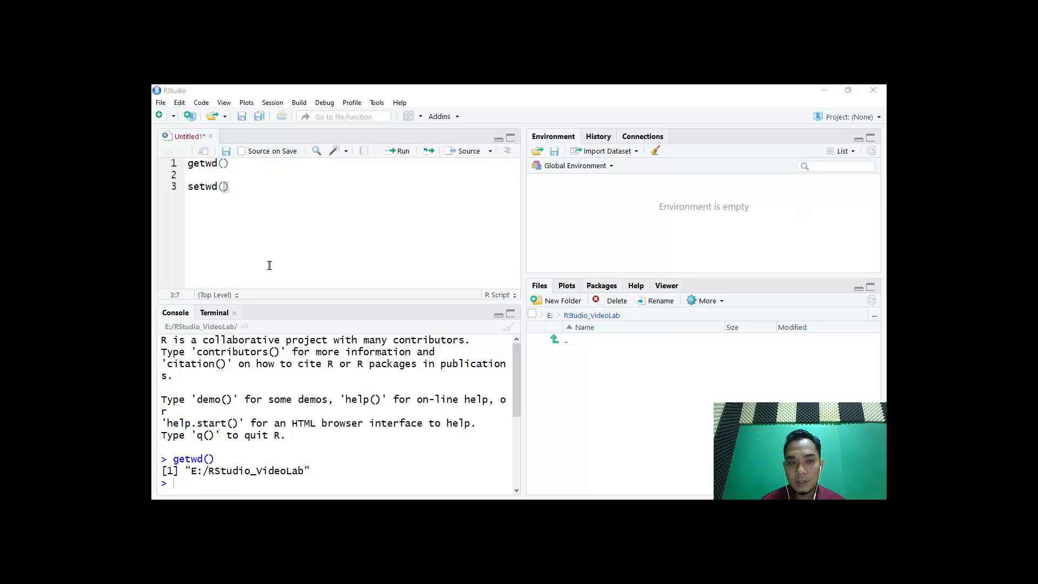
click(226, 187)
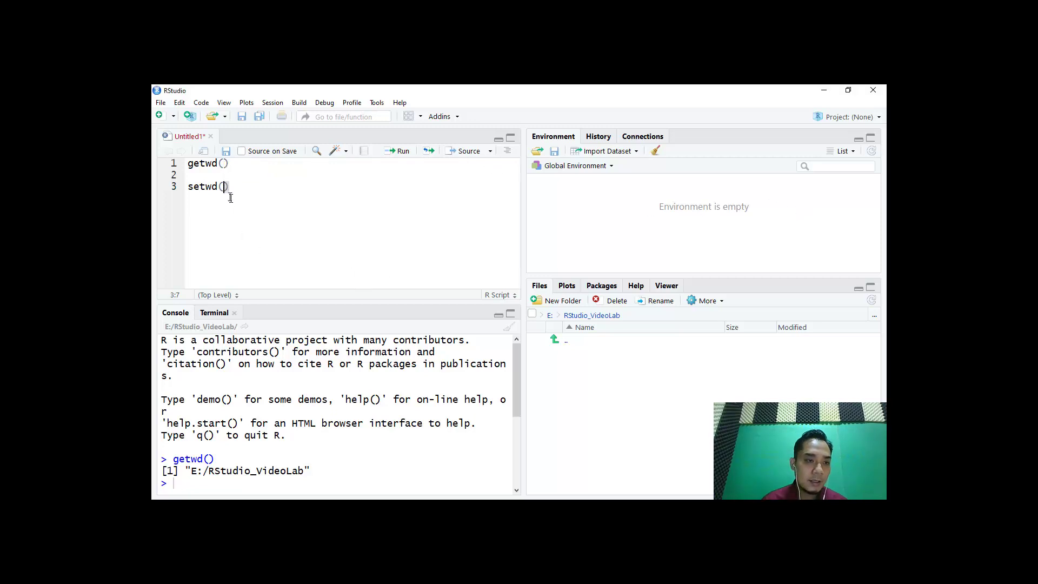
Fill in the quoted path "E:\\RStudio_ClassLab" as the setwd() argument and run that line
text(")
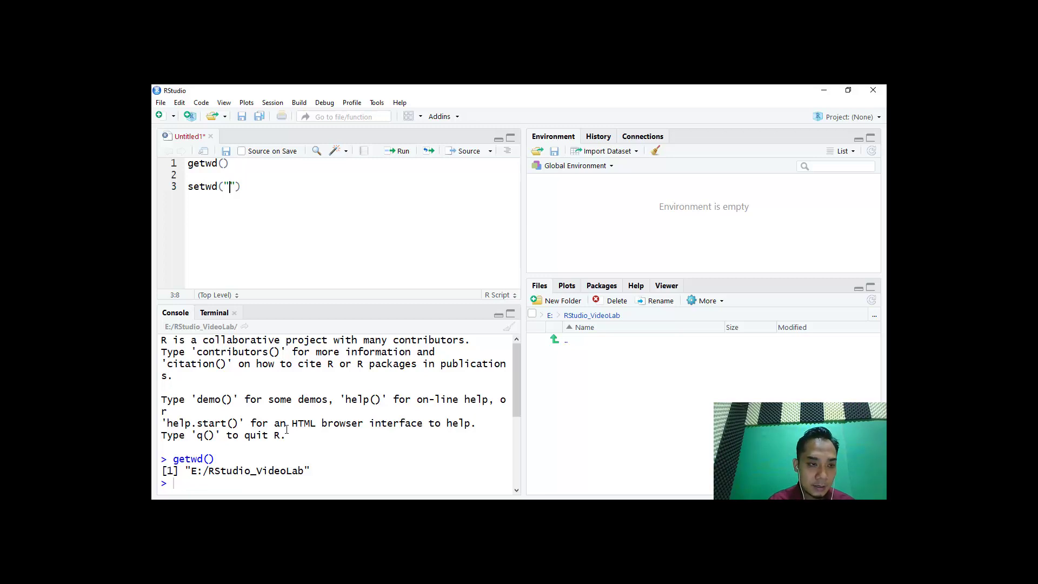
text(E)
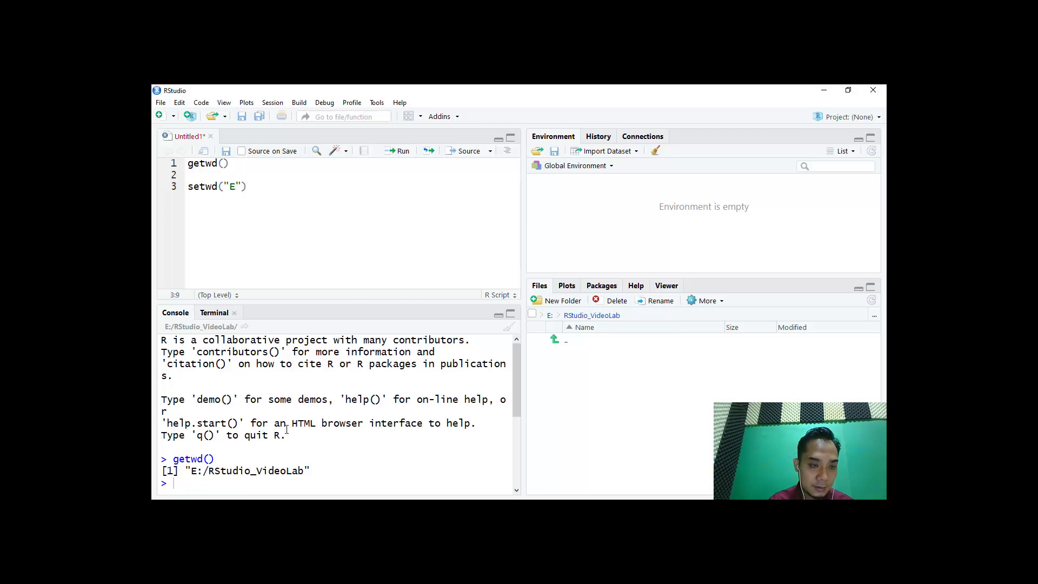
text(:)
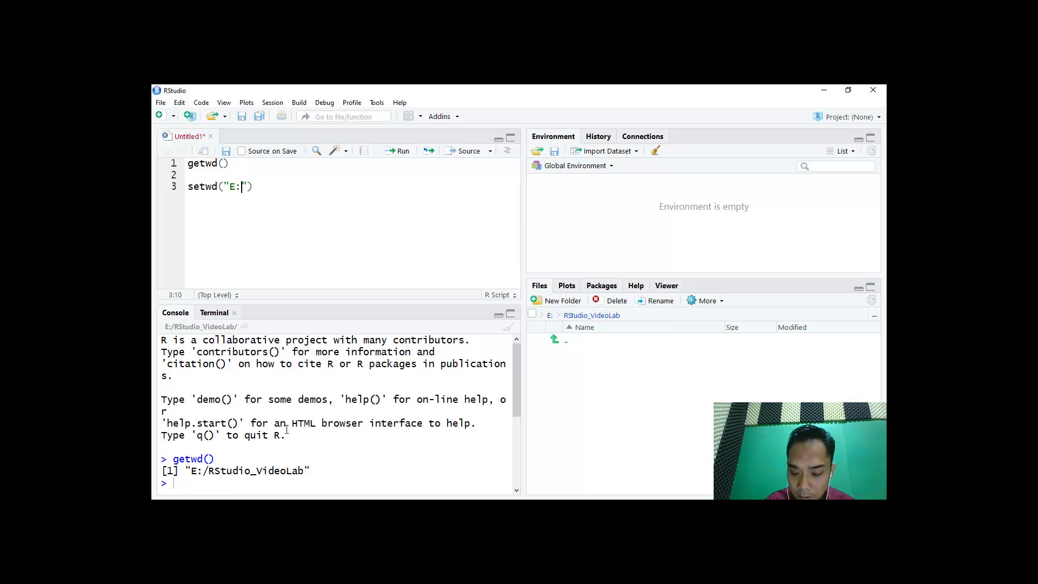
text(\\)
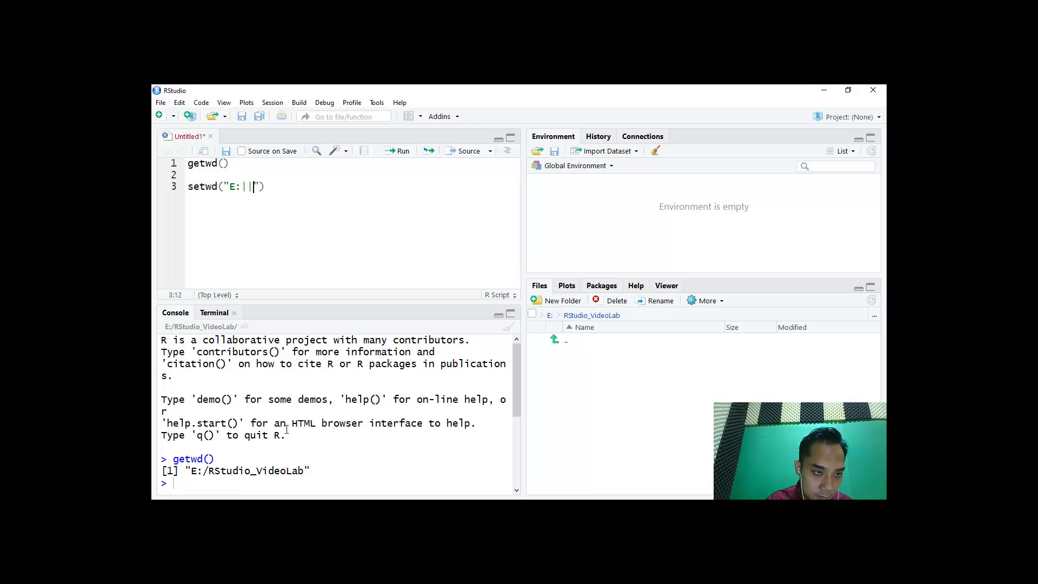
key(BackSpace)
key(BackSpace)
text(\\)
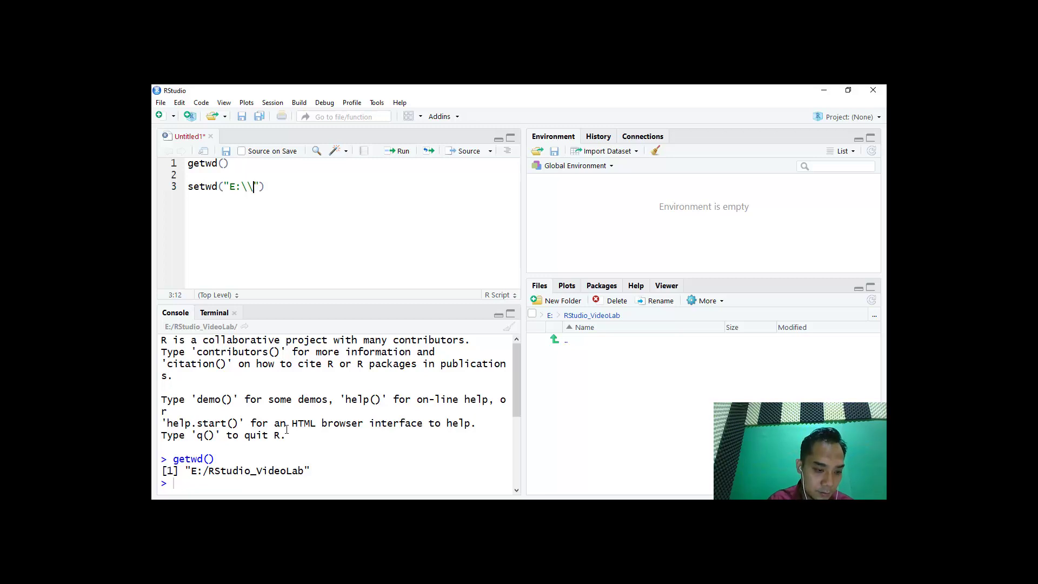
text(RStud)
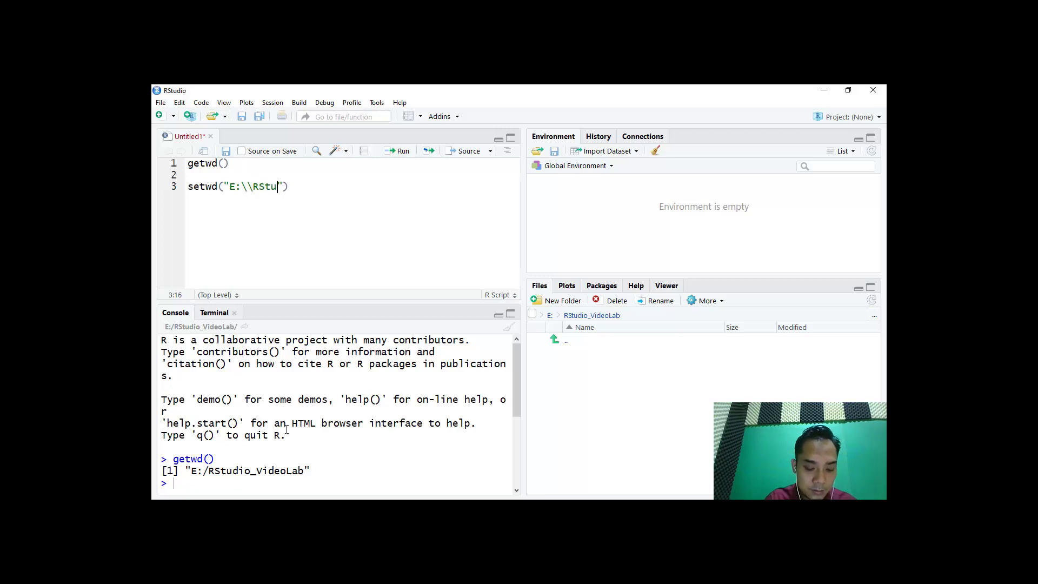
text(io)
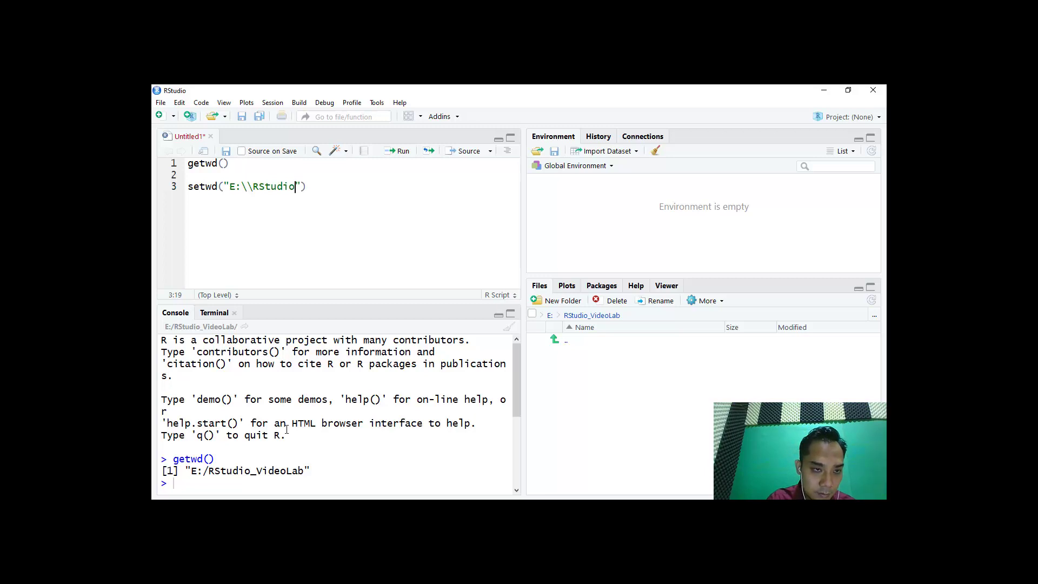
text(_Class)
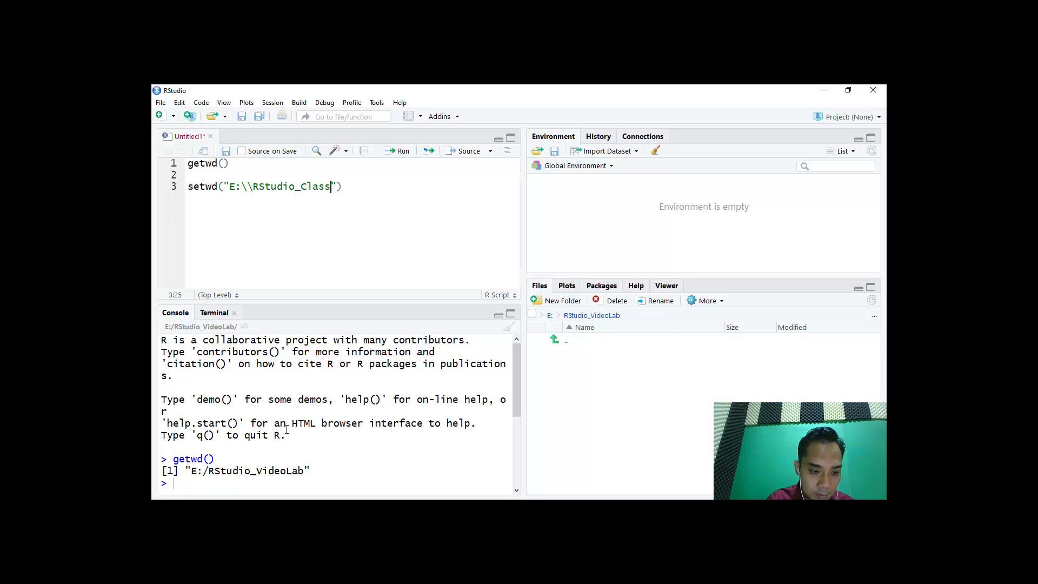
text(Lab)
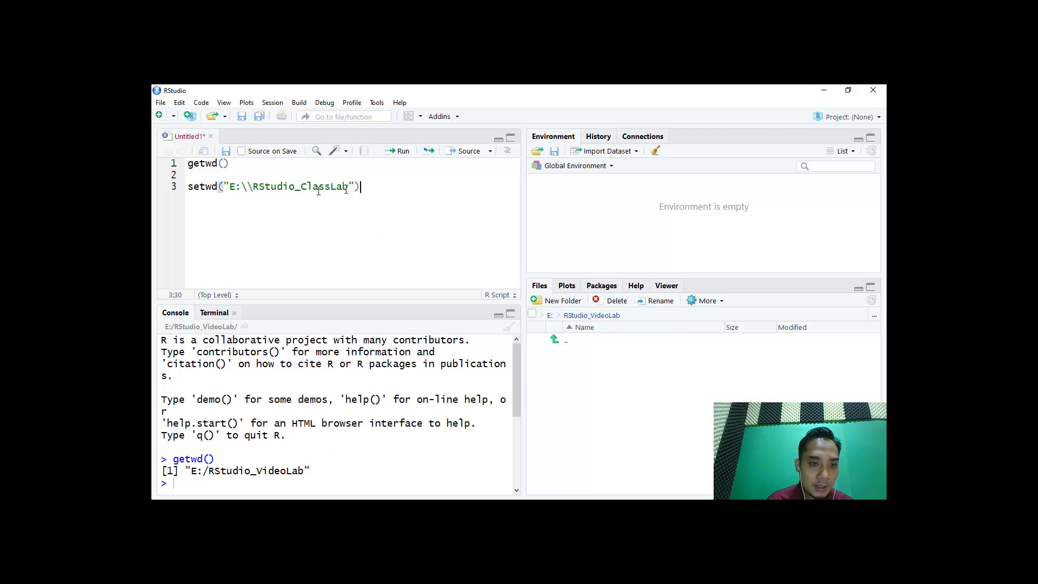
key(shift+Home)
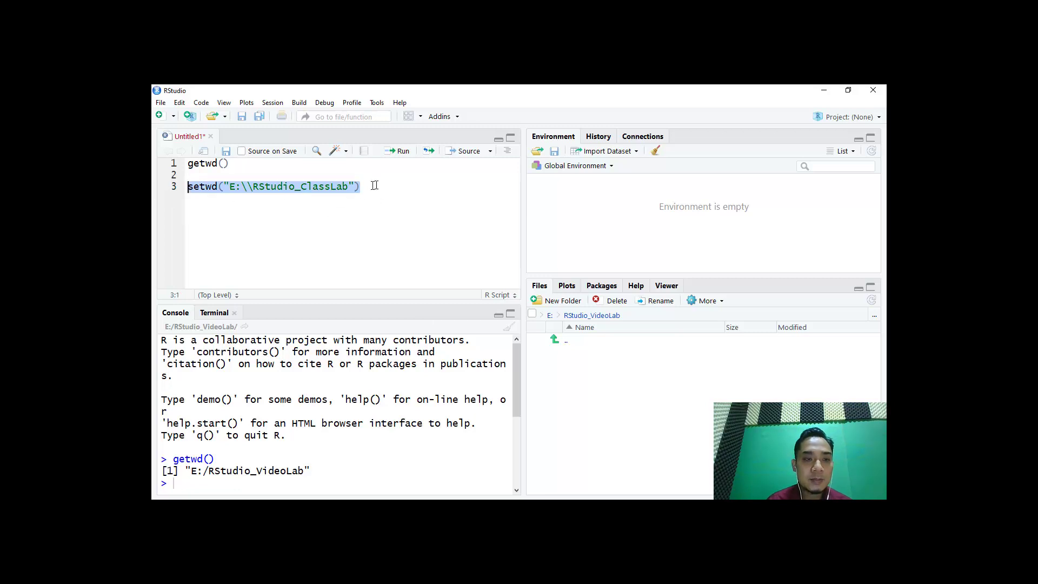
click(402, 153)
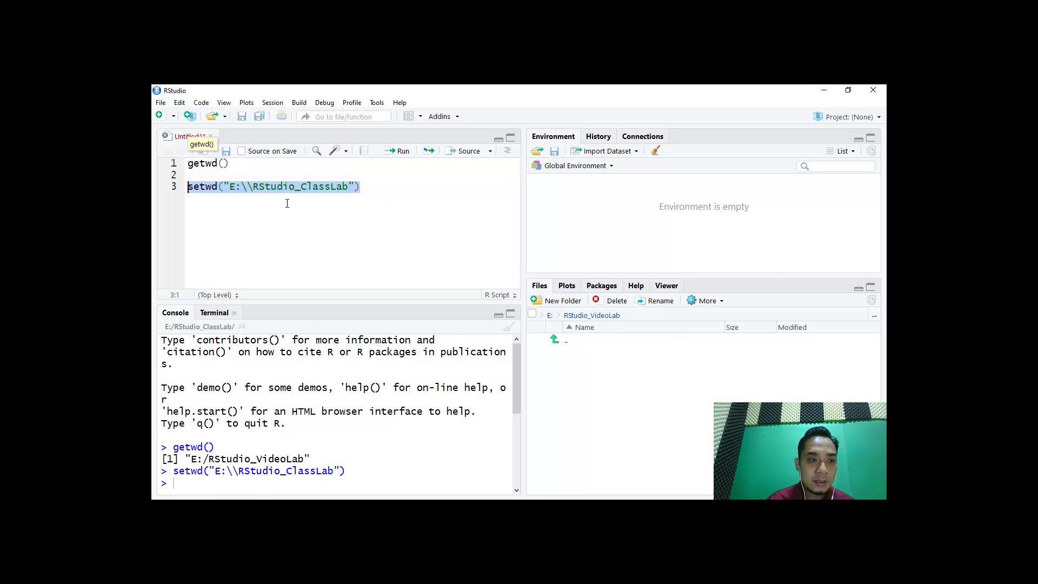
Add a second getwd() call on line 5 of the script, leaving a blank line below setwd()
click(392, 187)
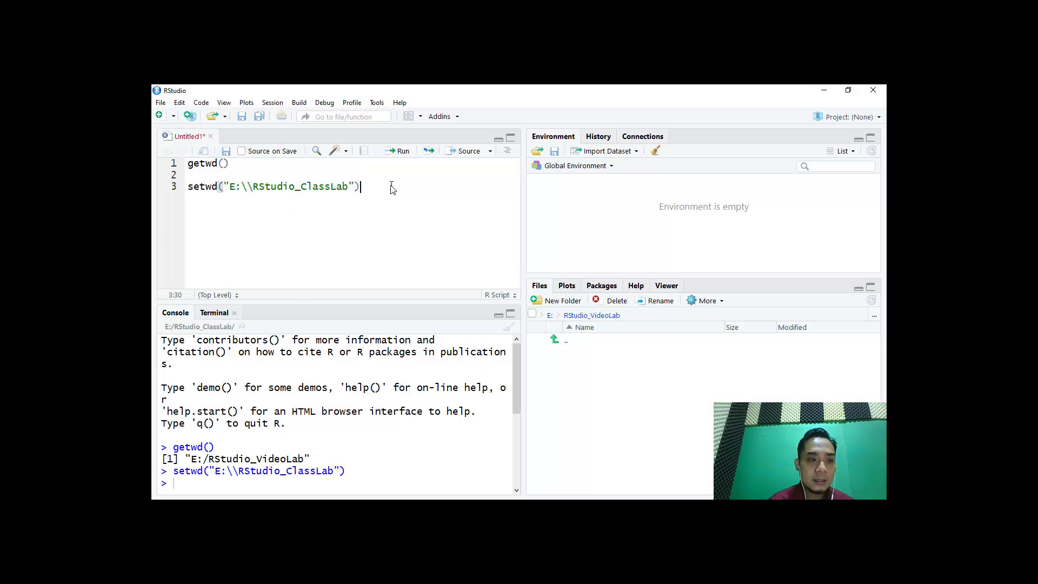
key(Return)
key(Return)
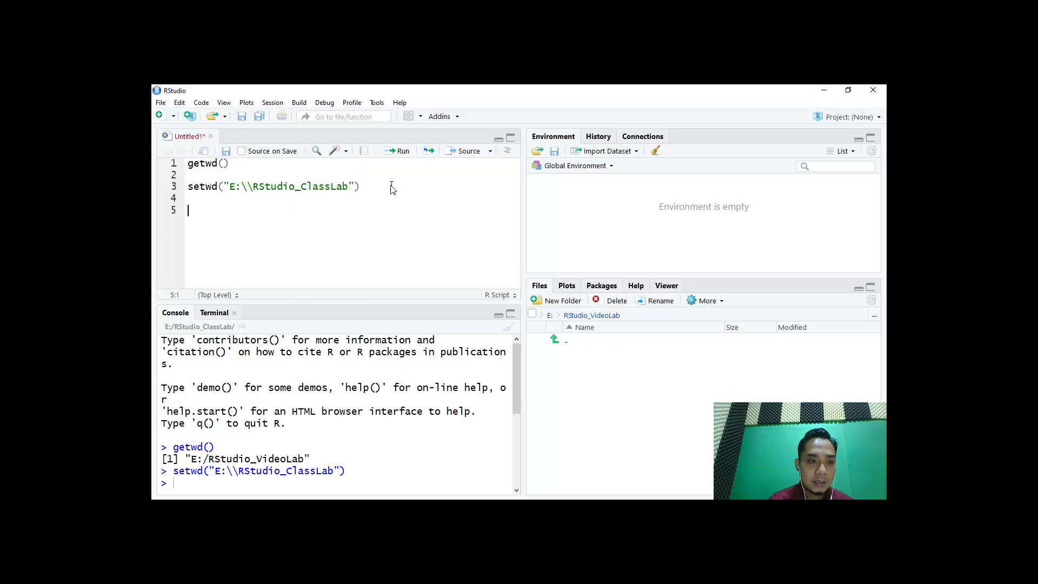
text(get)
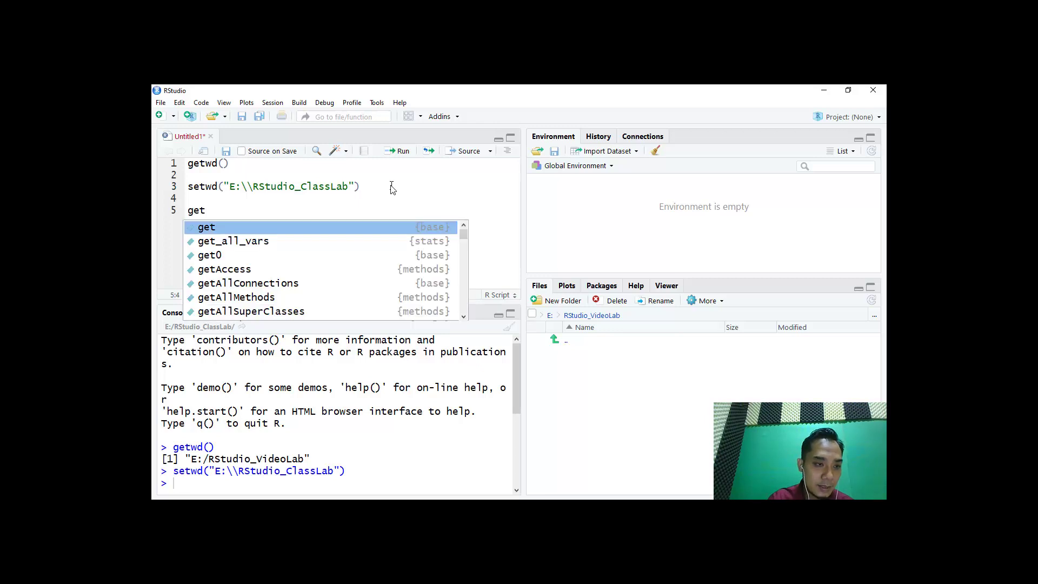
text(wd)
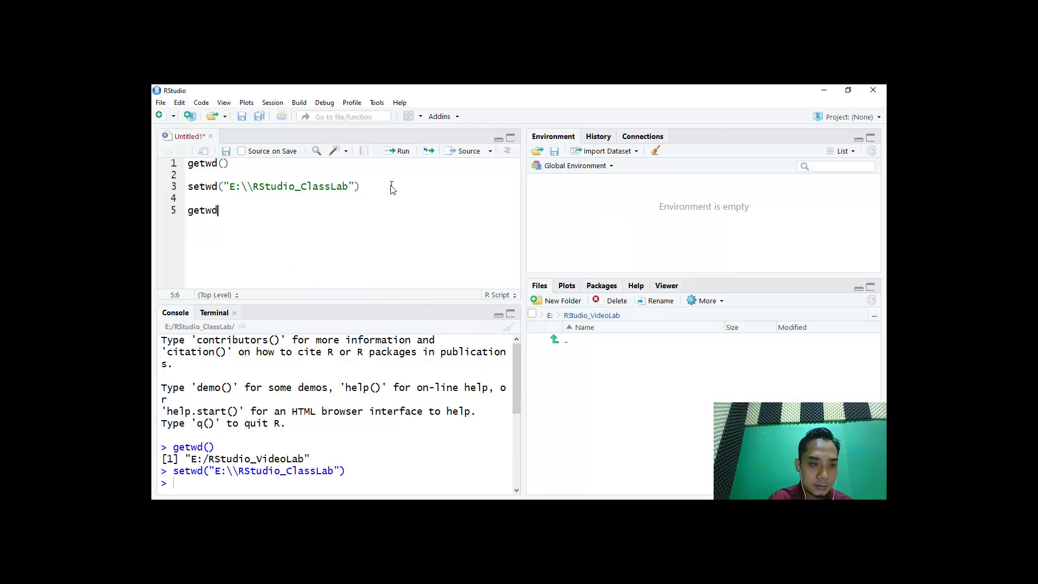
text(())
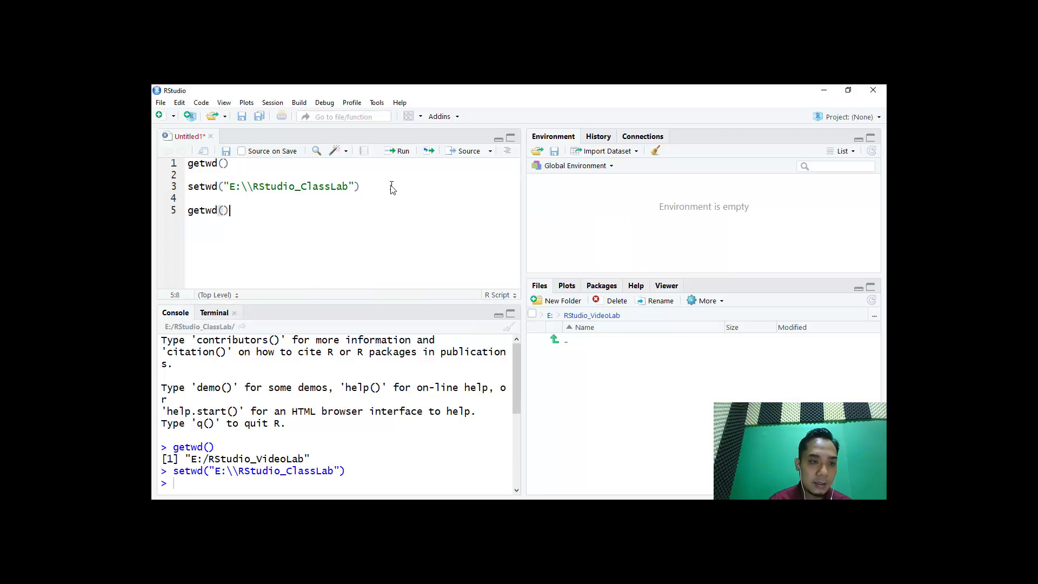
Run the getwd() call on line 5 and compare the returned folder with the earlier getwd() output in the console
key(shift+Home)
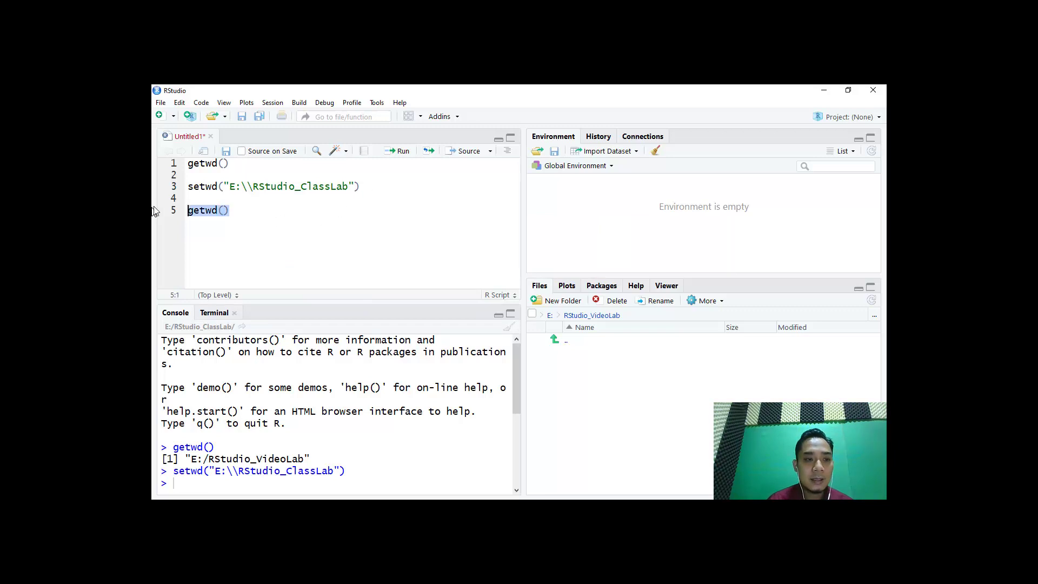
click(403, 152)
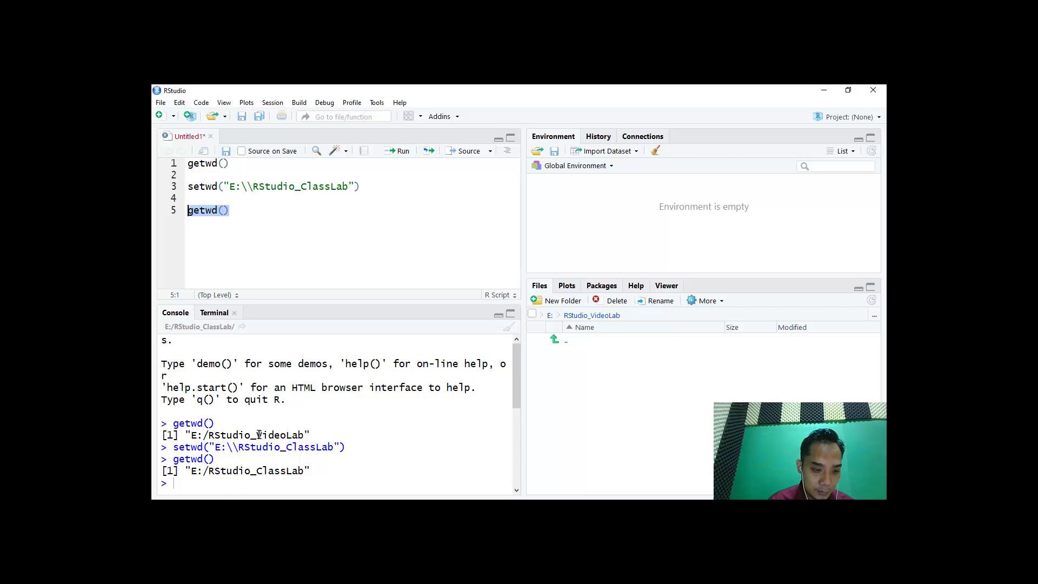
drag(263, 434, 310, 435)
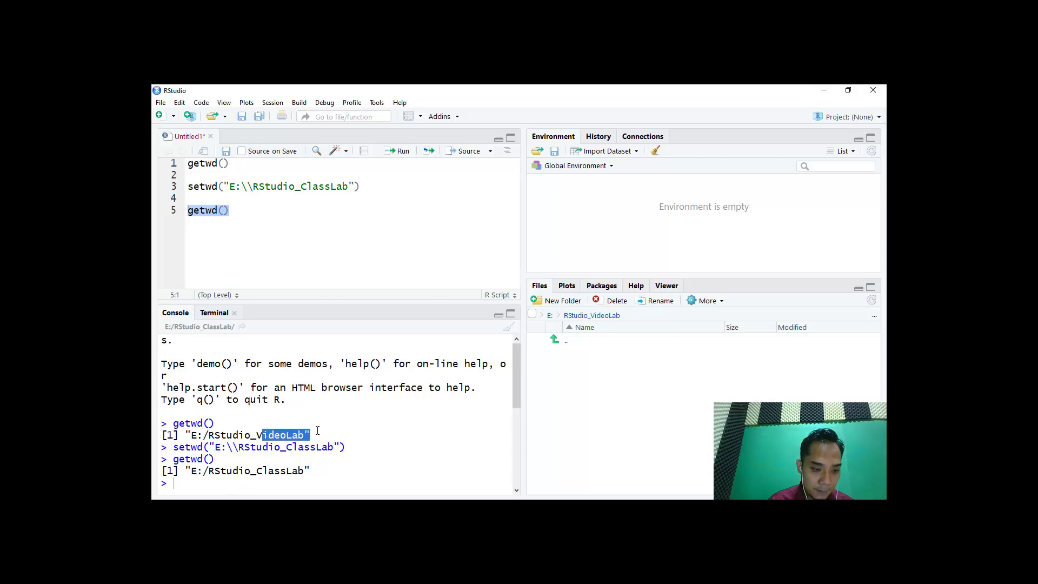
drag(257, 470, 343, 470)
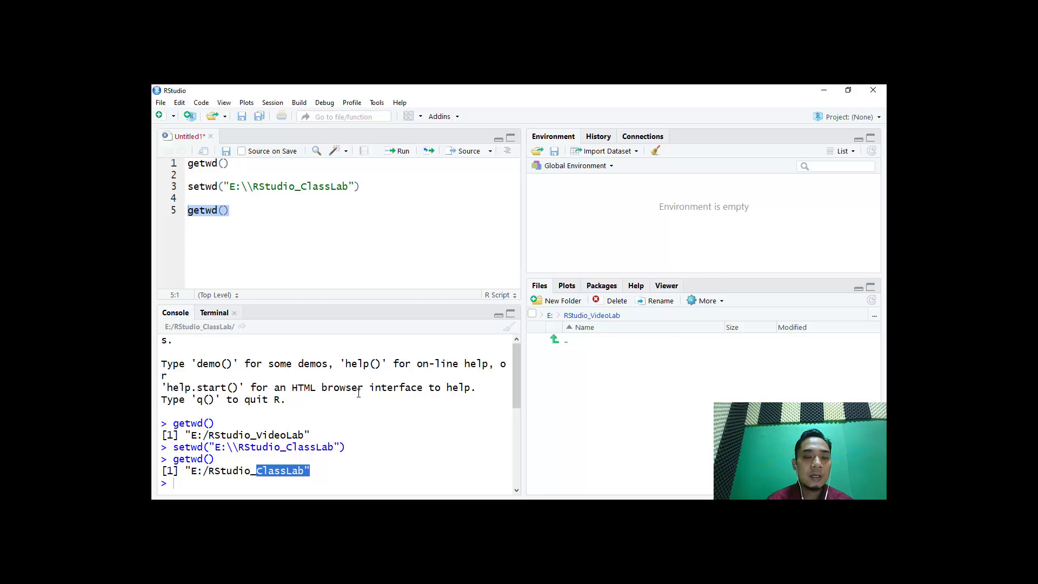
Change the path in the setwd() call on line 3 to "E:\\RStudio_VideoLab"
click(330, 187)
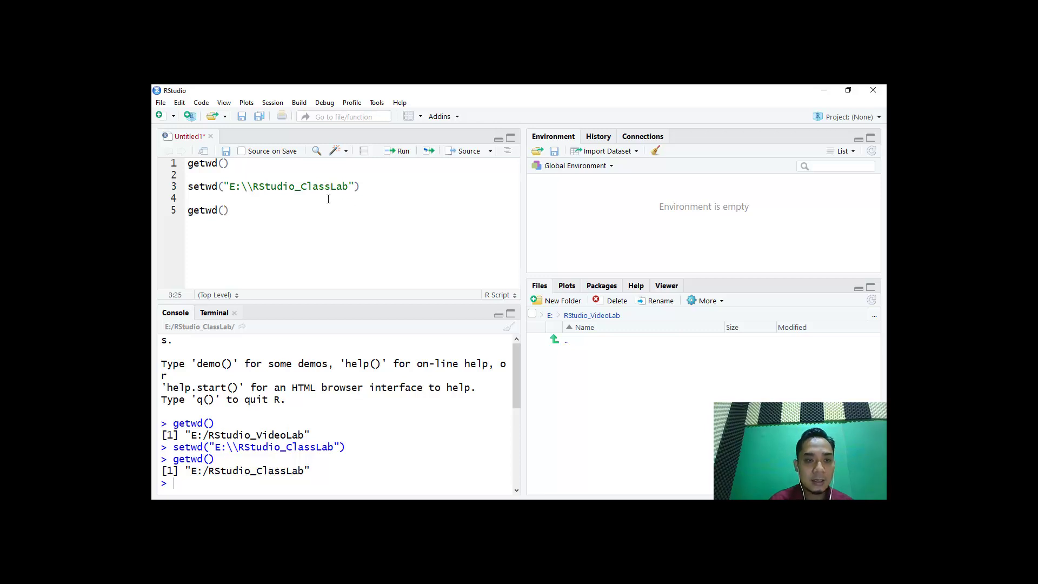
key(BackSpace)
key(BackSpace)
key(BackSpace)
key(BackSpace)
key(BackSpace)
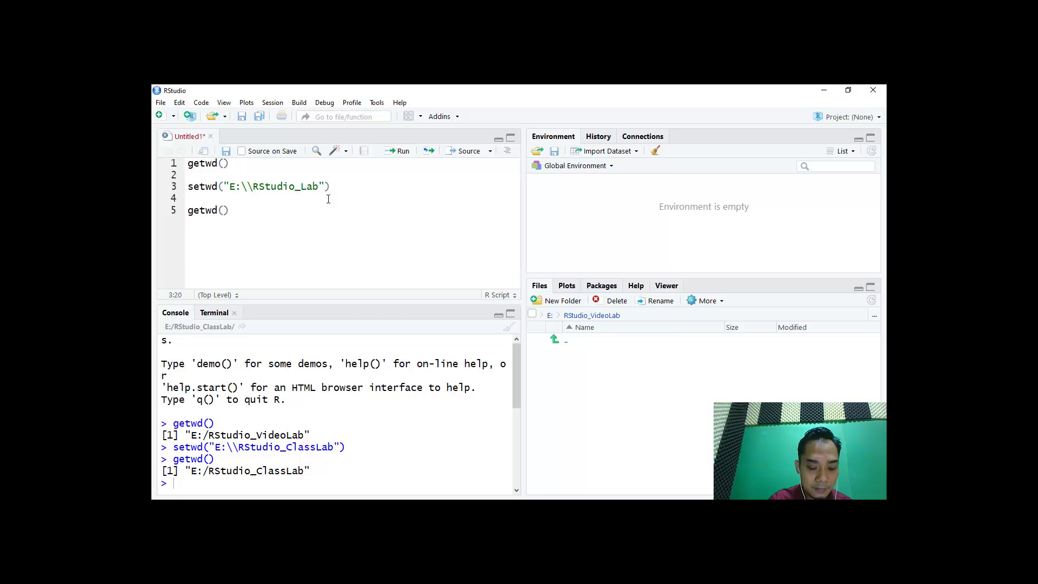
text(Video)
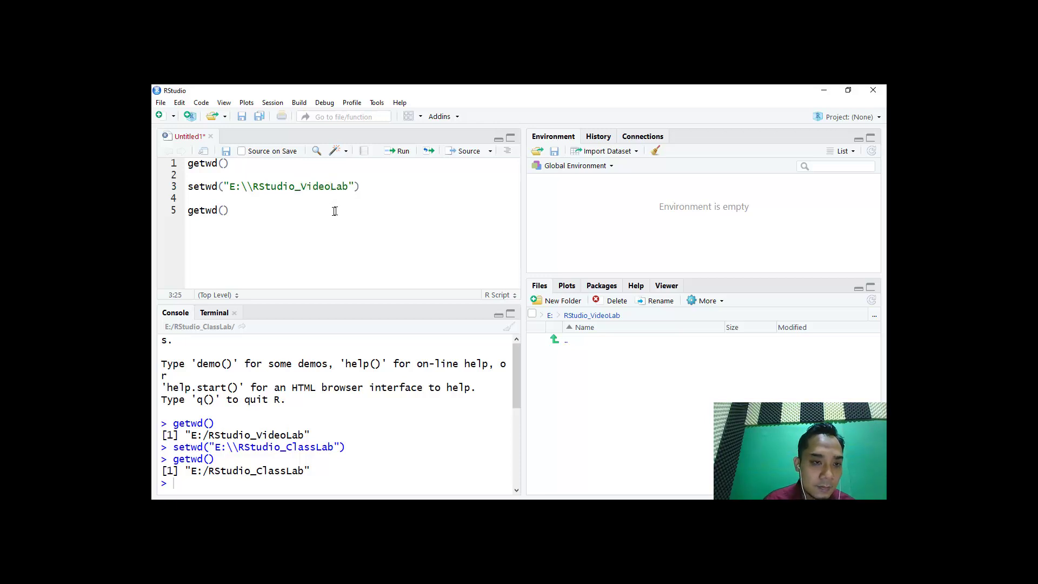
Run the edited setwd() line, followed by the getwd() call on line 5 to check the working directory
drag(373, 187, 155, 191)
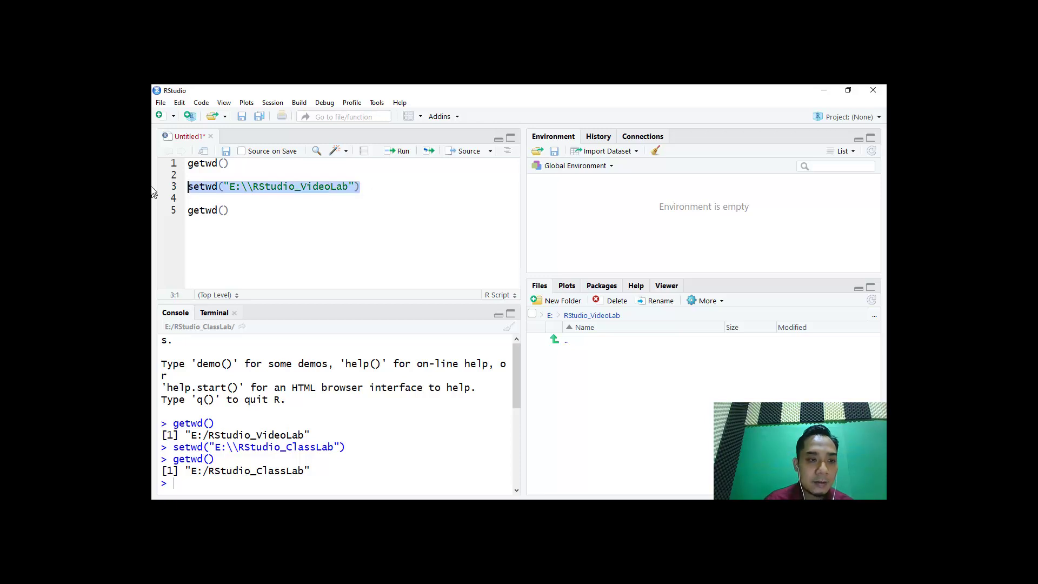
click(400, 155)
drag(244, 211, 187, 211)
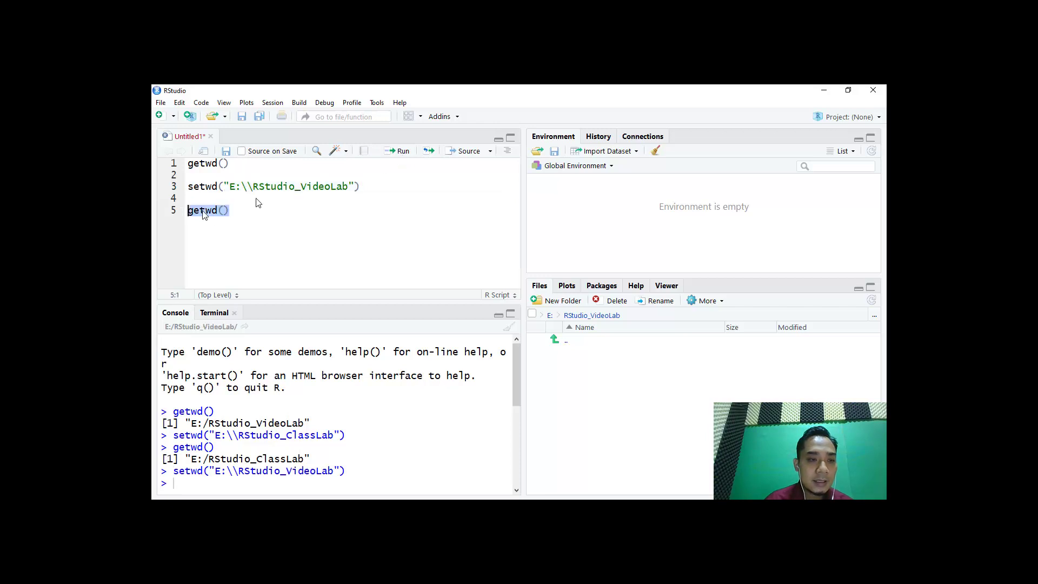
click(398, 151)
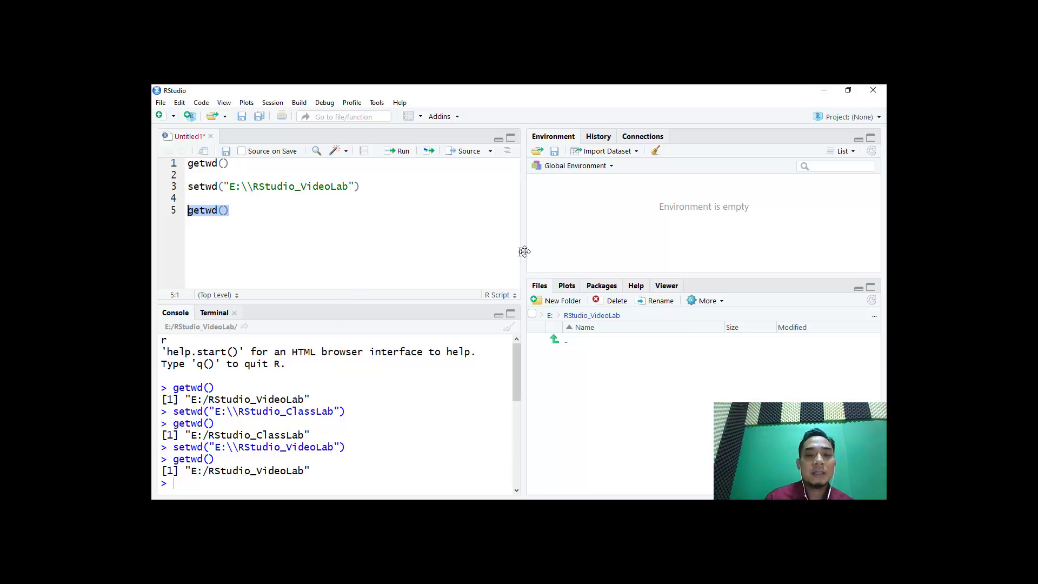
Save the script as set_directory in the RStudio_VideoLab folder
click(161, 104)
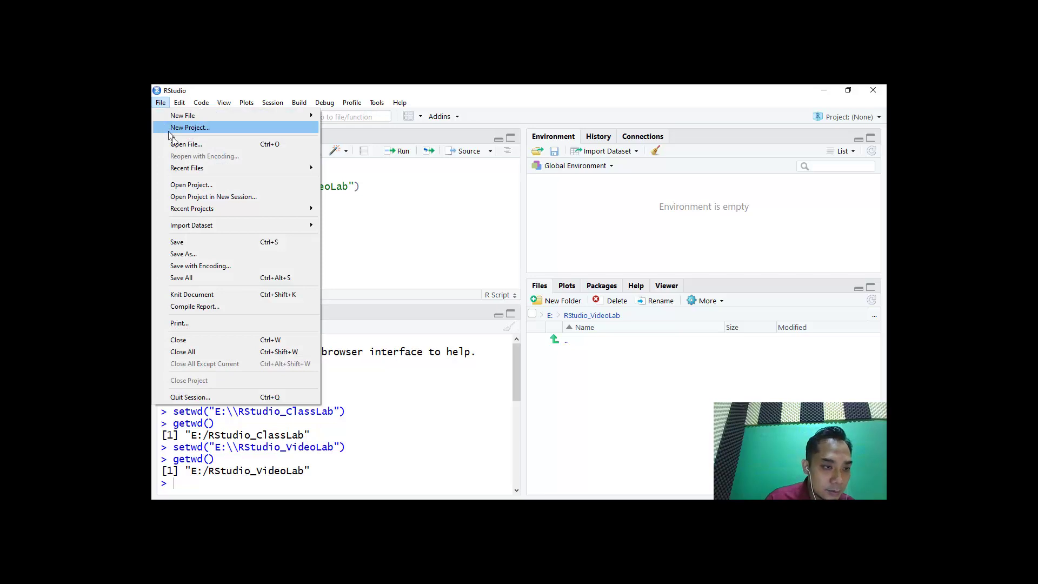
click(213, 250)
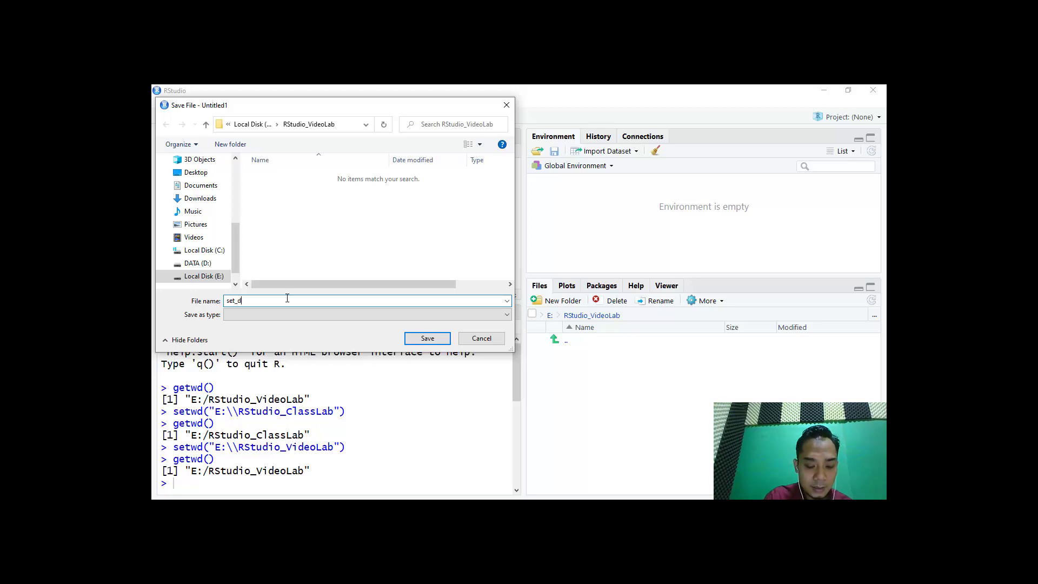
text(irecto)
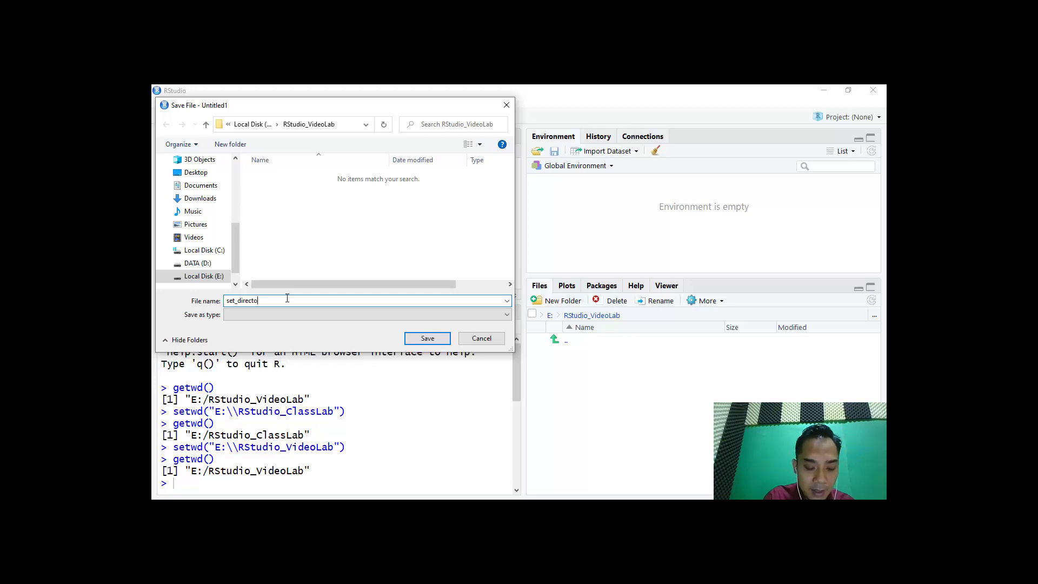
text(ry)
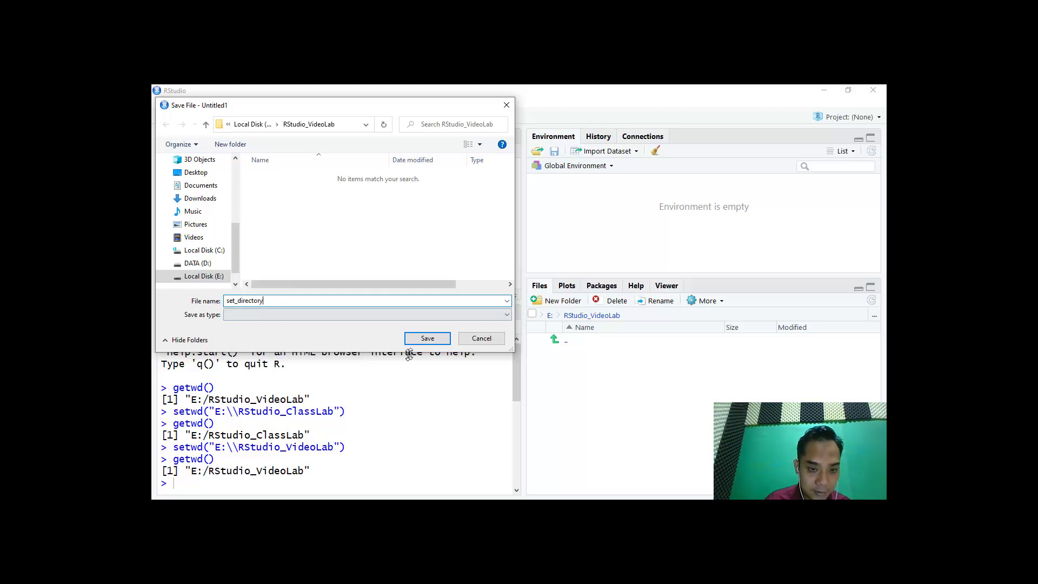
click(427, 338)
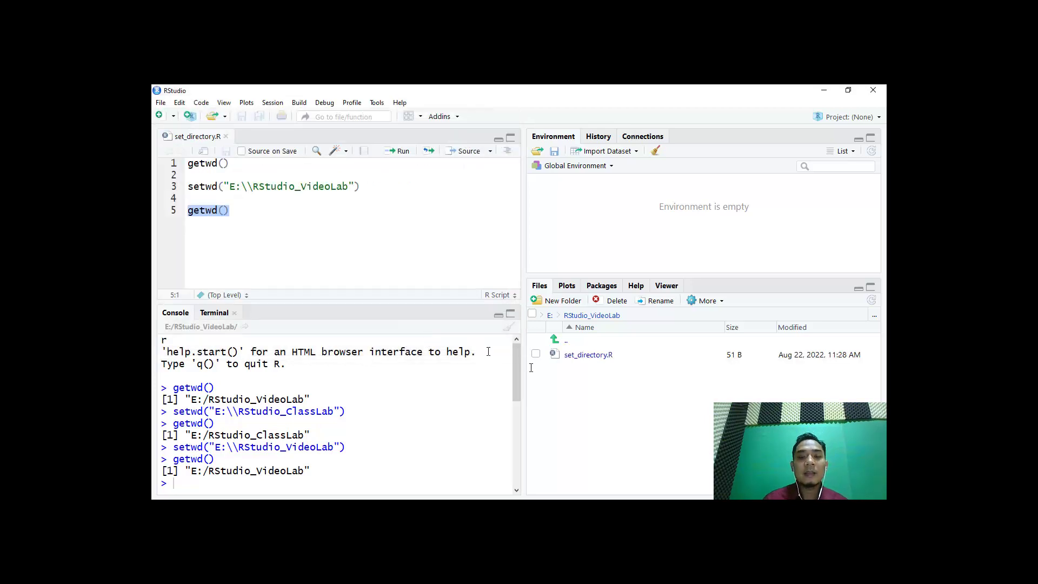